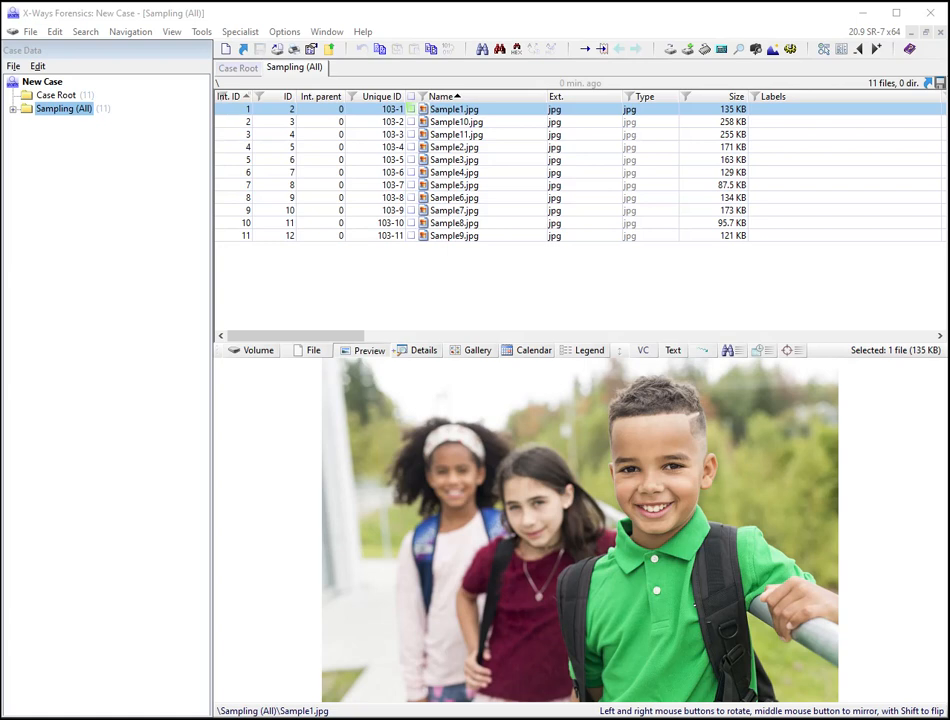
Show the case pictures as a gallery, run the _XT64_APIF.Exponent.dll X-Tension and open its Faces module
{"action": "left_click", "coordinate": [475, 352]}
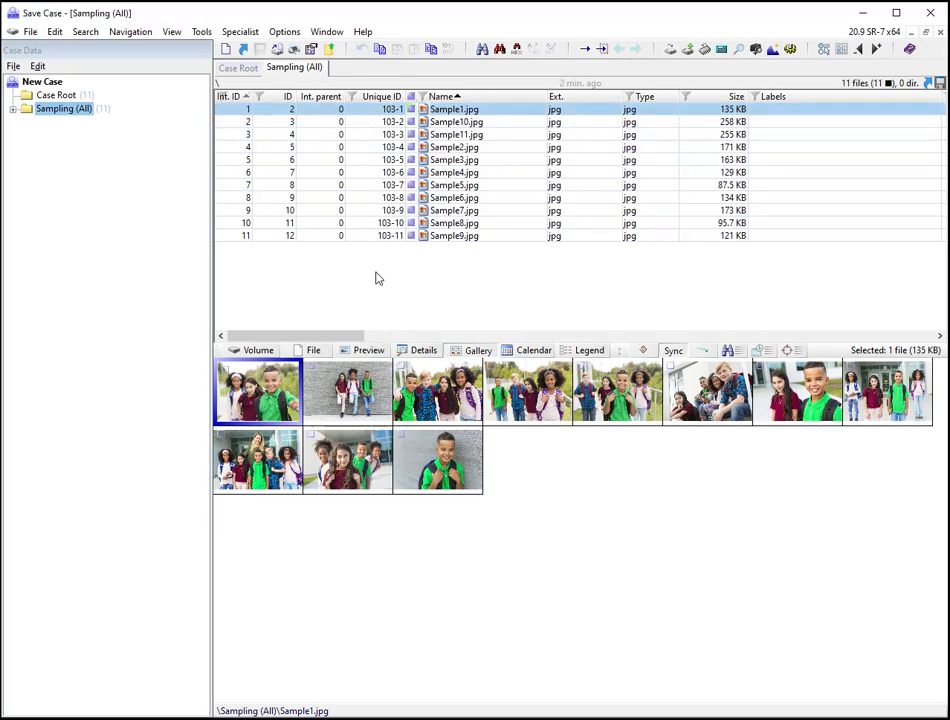
{"action": "left_click", "coordinate": [201, 31]}
{"action": "left_click", "coordinate": [228, 278]}
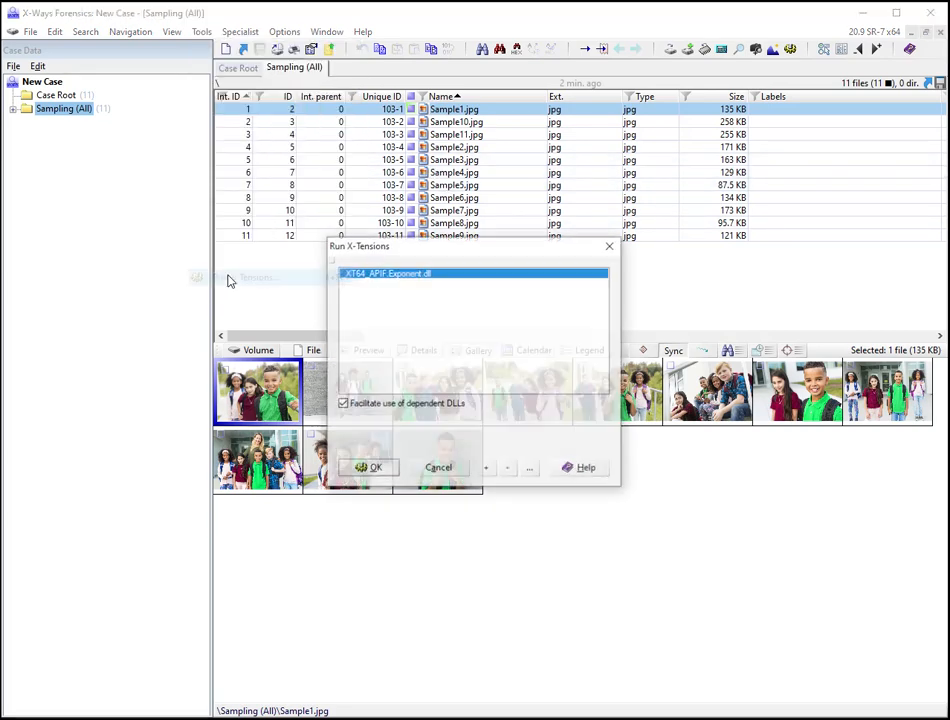
{"action": "left_click", "coordinate": [367, 468]}
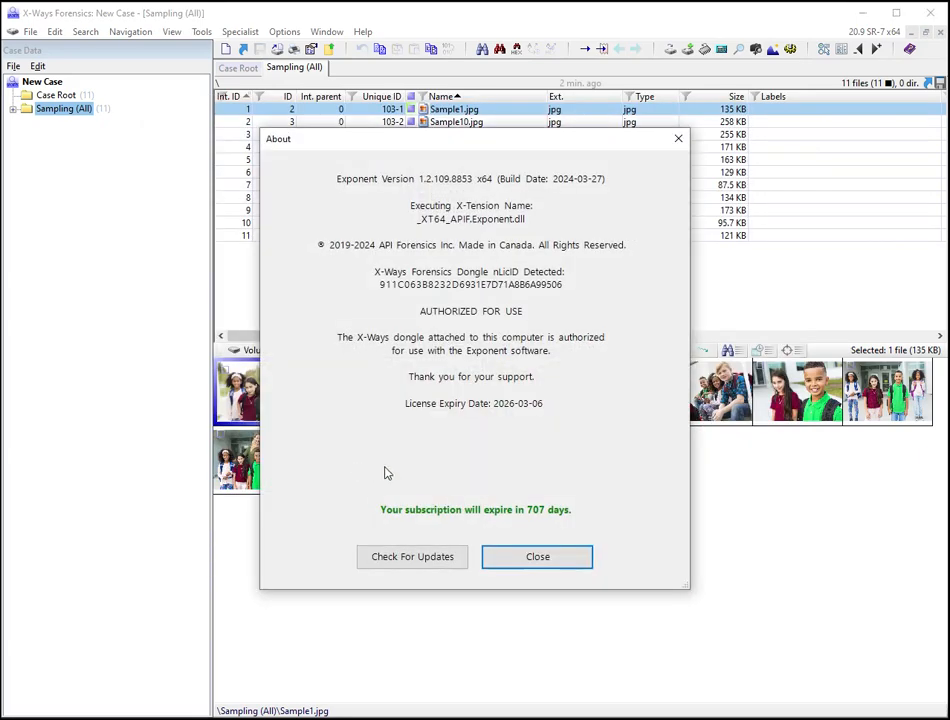
{"action": "left_click", "coordinate": [538, 557]}
{"action": "mouse_move", "coordinate": [678, 338]}
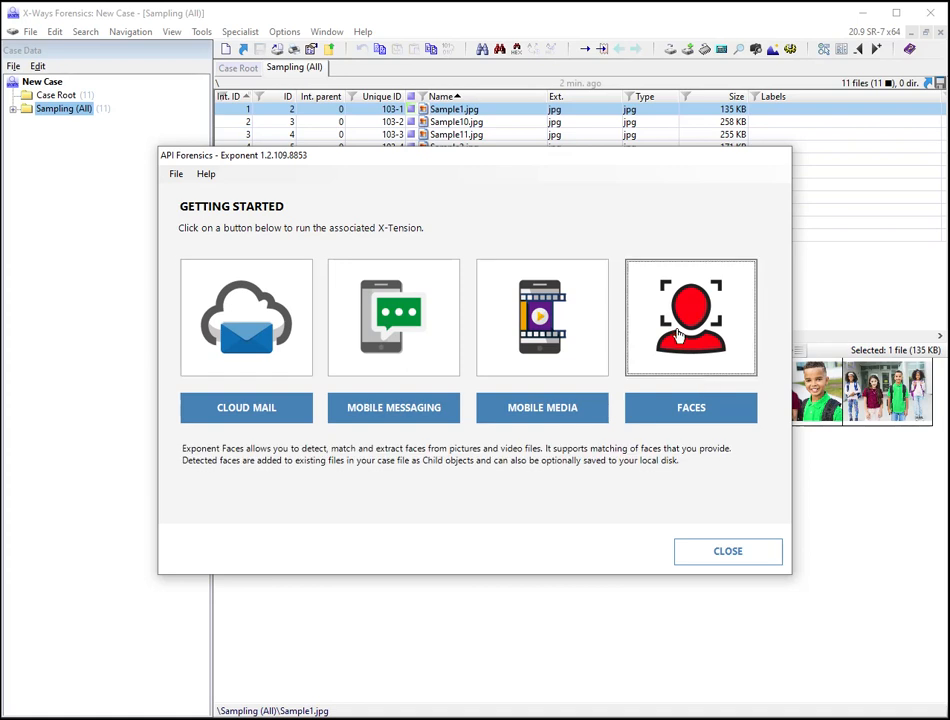
{"action": "left_click", "coordinate": [678, 338]}
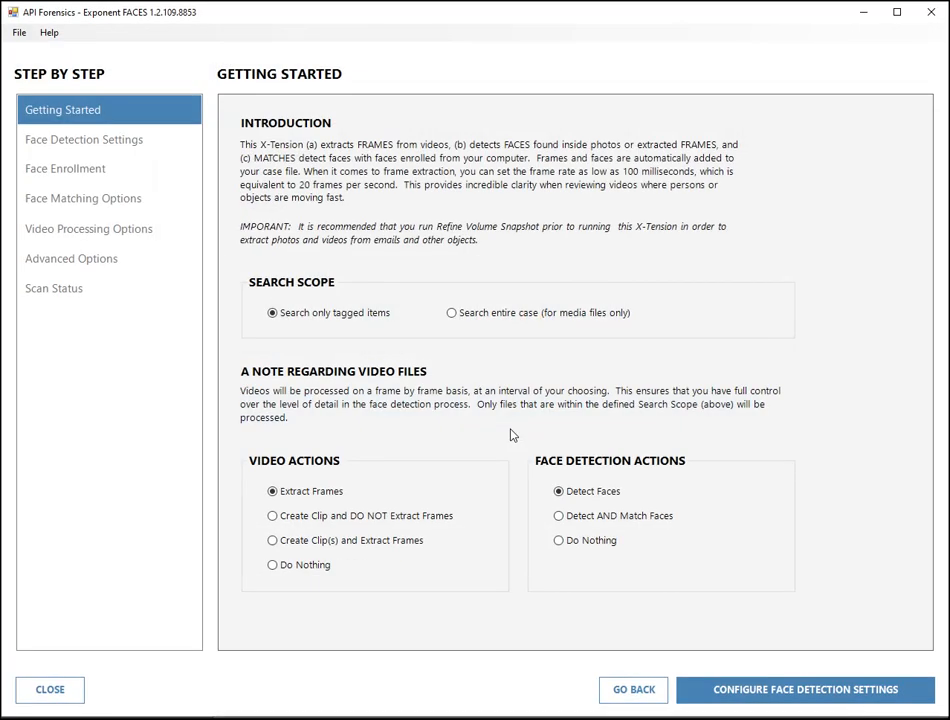
Set the video action to Do Nothing and face detection to Detect AND Match Faces, agreeing to load previously enrolled faces
{"action": "left_click", "coordinate": [274, 566]}
{"action": "left_click", "coordinate": [559, 517]}
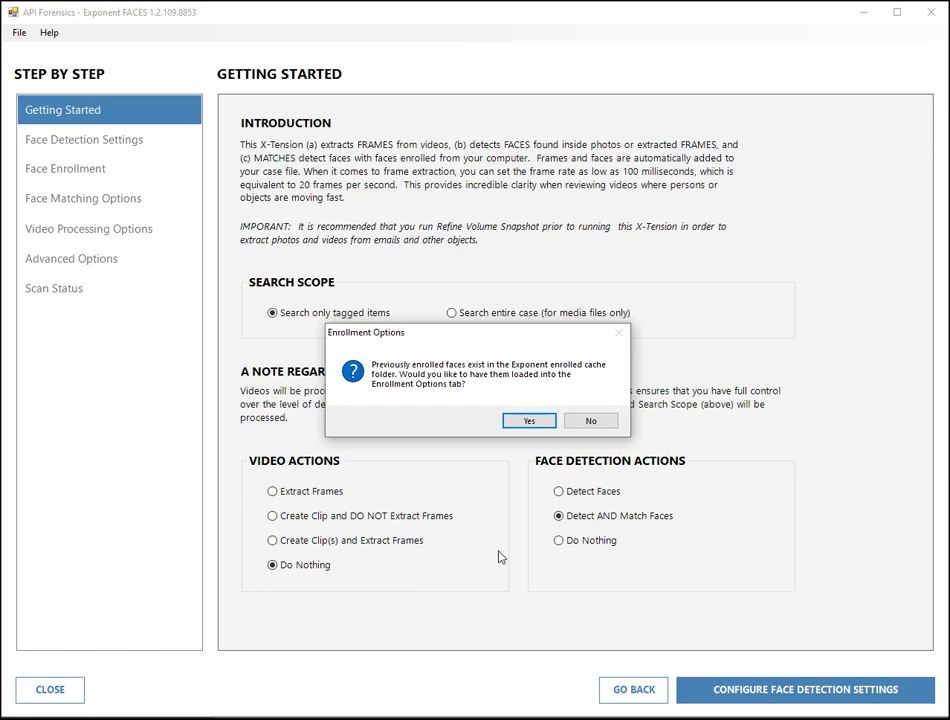
{"action": "left_click", "coordinate": [533, 421]}
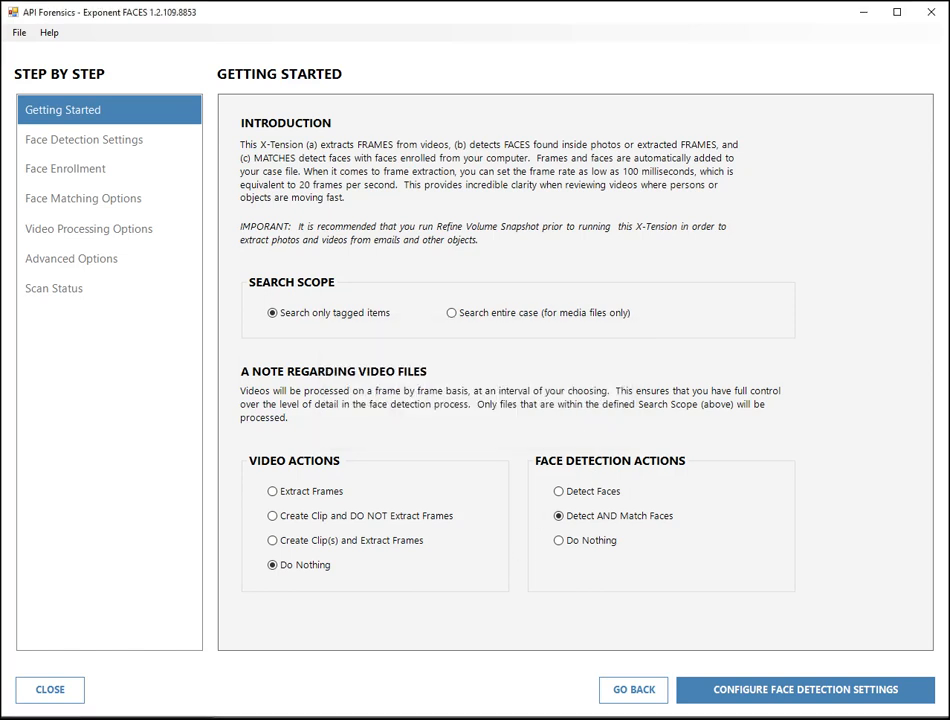
Accept the existing face detection settings, proceed to Face Enrollment and start adding a face from an image file
{"action": "left_click", "coordinate": [748, 699]}
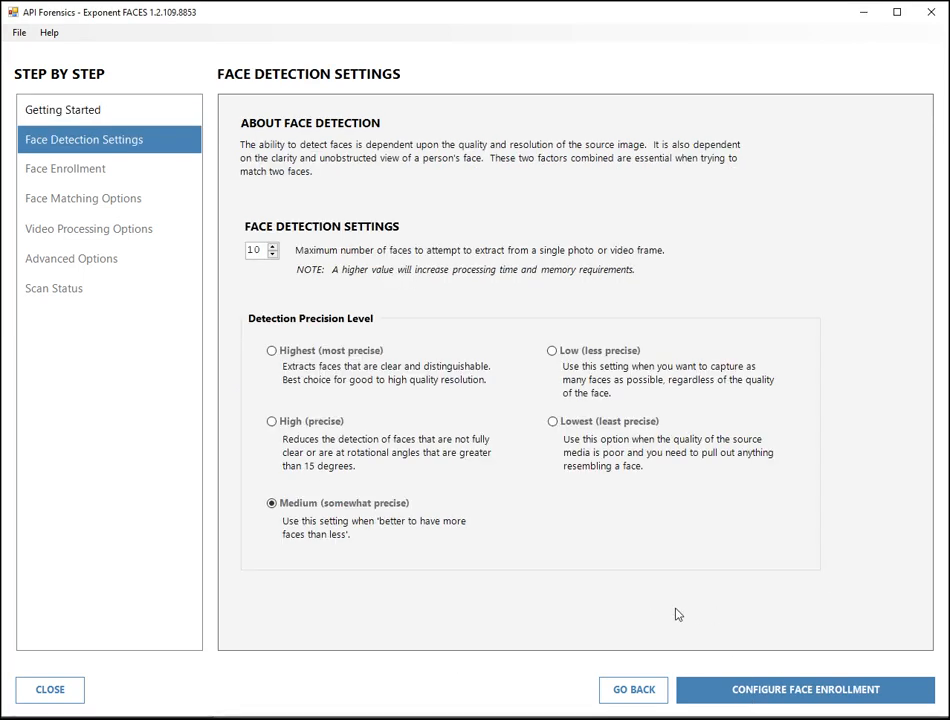
{"action": "left_click", "coordinate": [738, 704]}
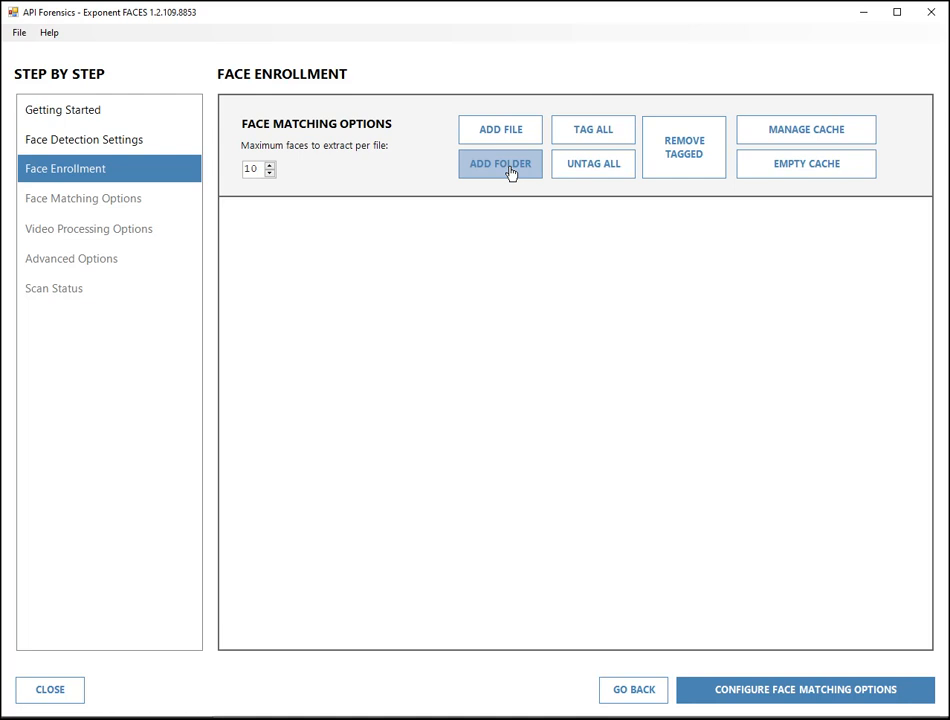
{"action": "left_click", "coordinate": [510, 130]}
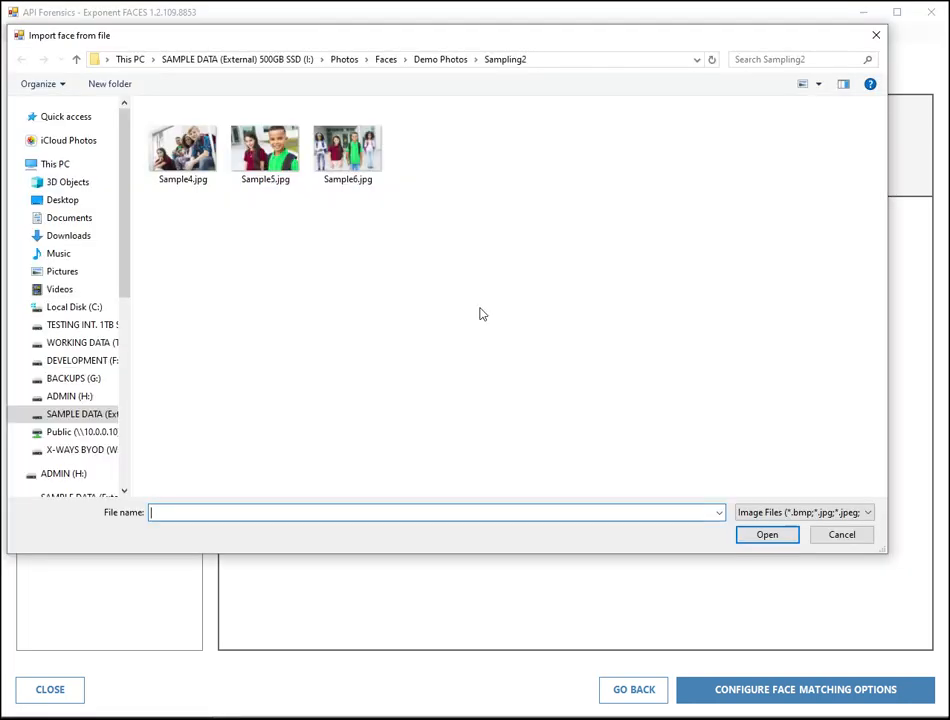
{"action": "left_click", "coordinate": [266, 150]}
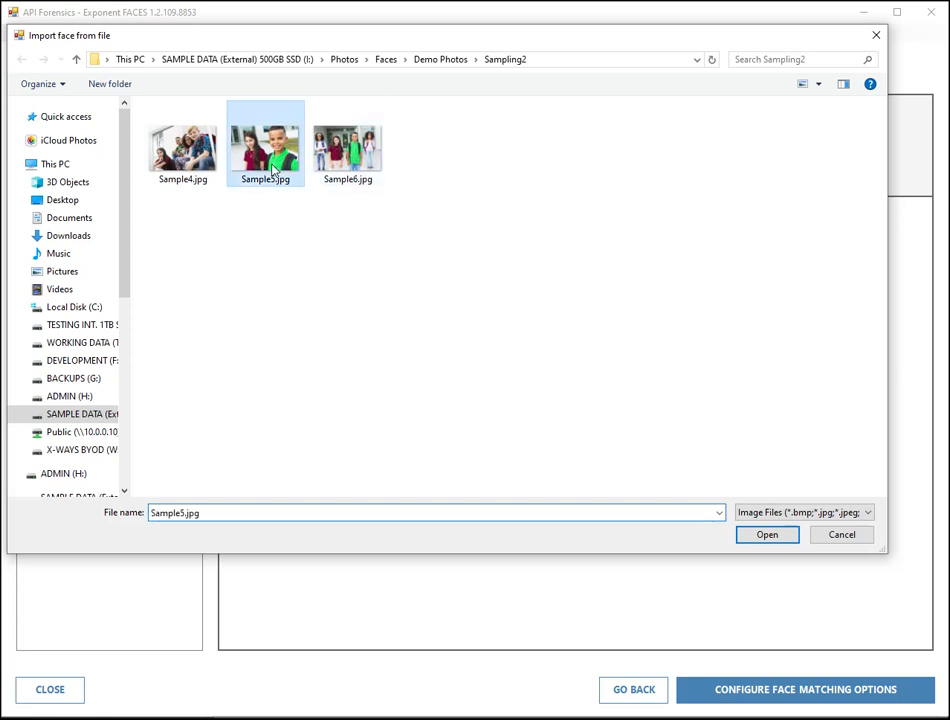
{"action": "left_click", "coordinate": [318, 158]}
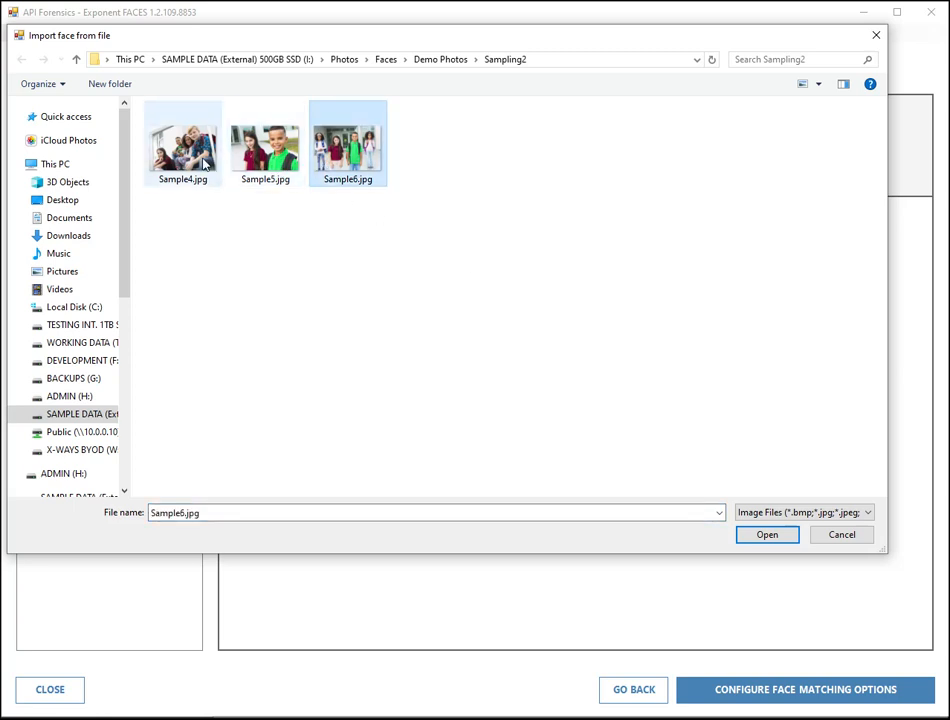
{"action": "left_click", "coordinate": [204, 163], "text": "ctrl"}
{"action": "left_click", "coordinate": [265, 150], "text": "ctrl"}
{"action": "left_click", "coordinate": [348, 150], "text": "ctrl"}
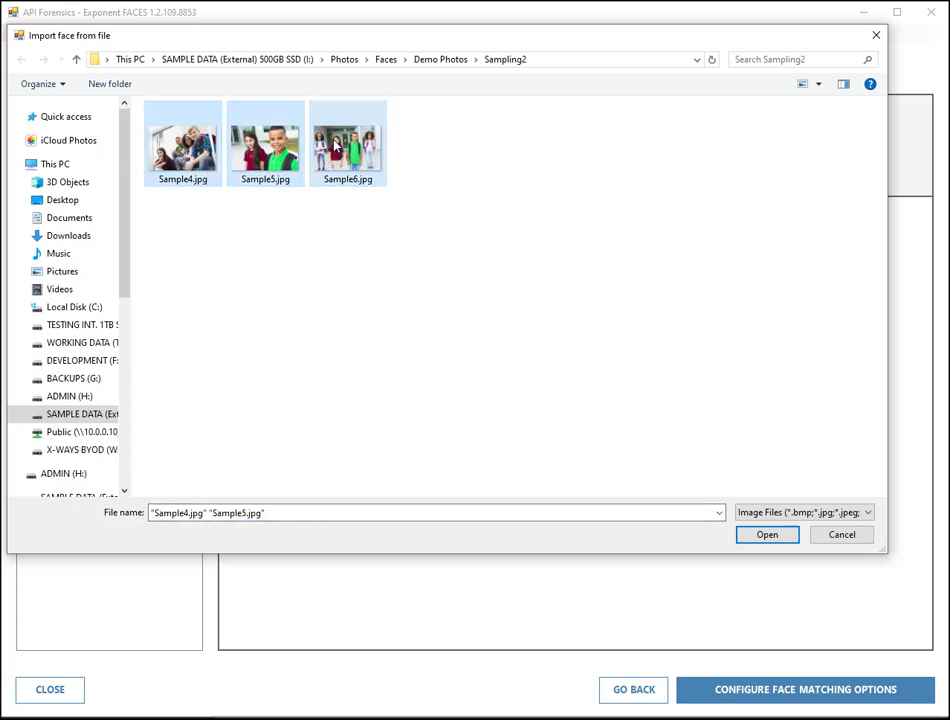
{"action": "left_click", "coordinate": [325, 227]}
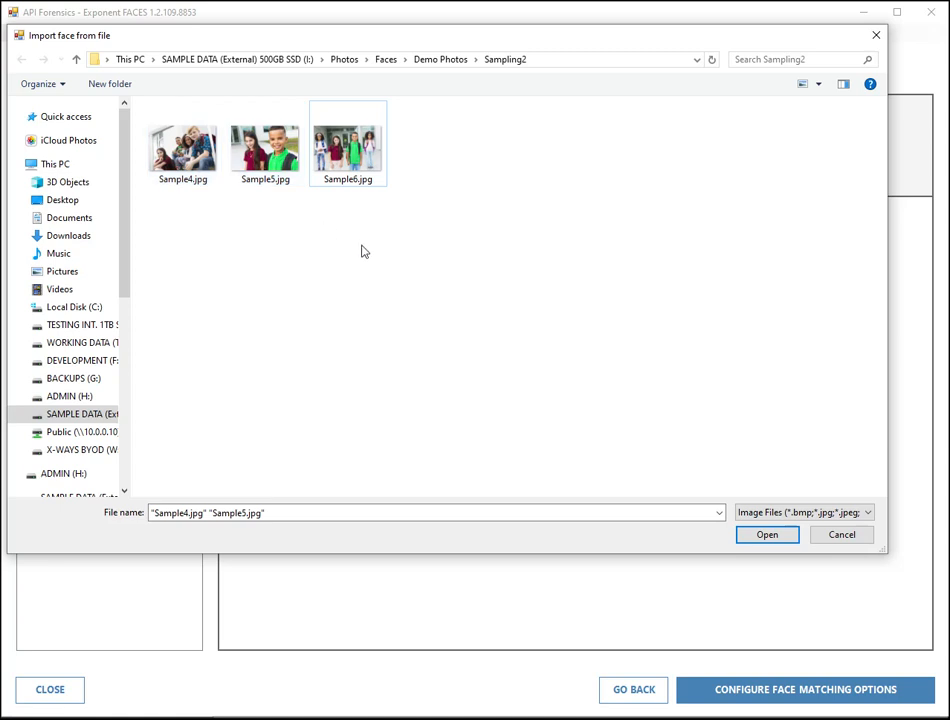
Import Sample5.jpg from the Sampling2 folder to enroll the faces it contains
{"action": "left_click", "coordinate": [273, 170]}
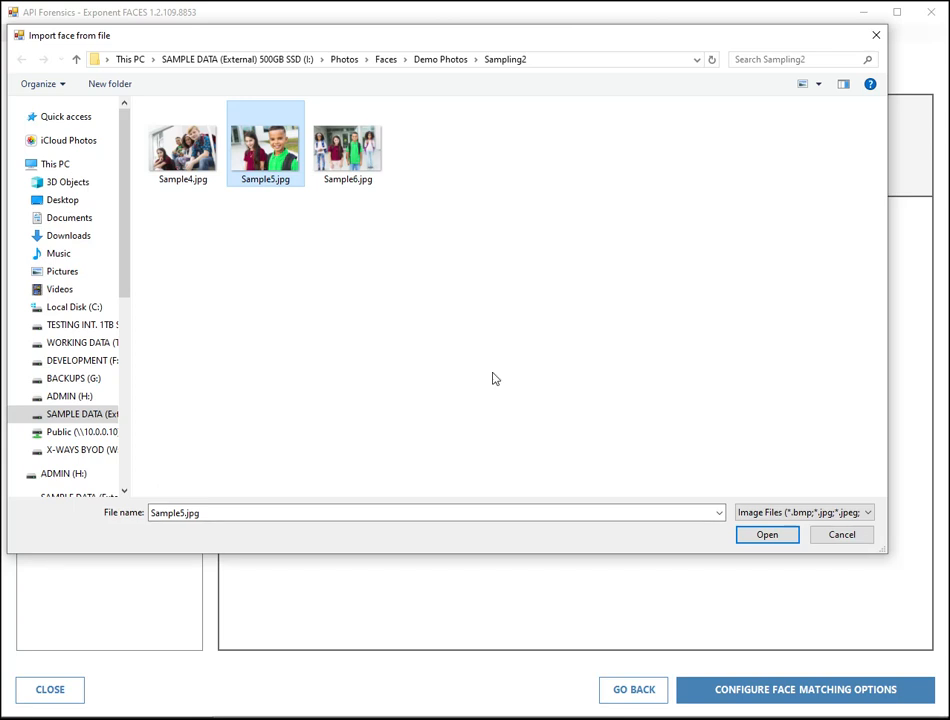
{"action": "left_click", "coordinate": [767, 535]}
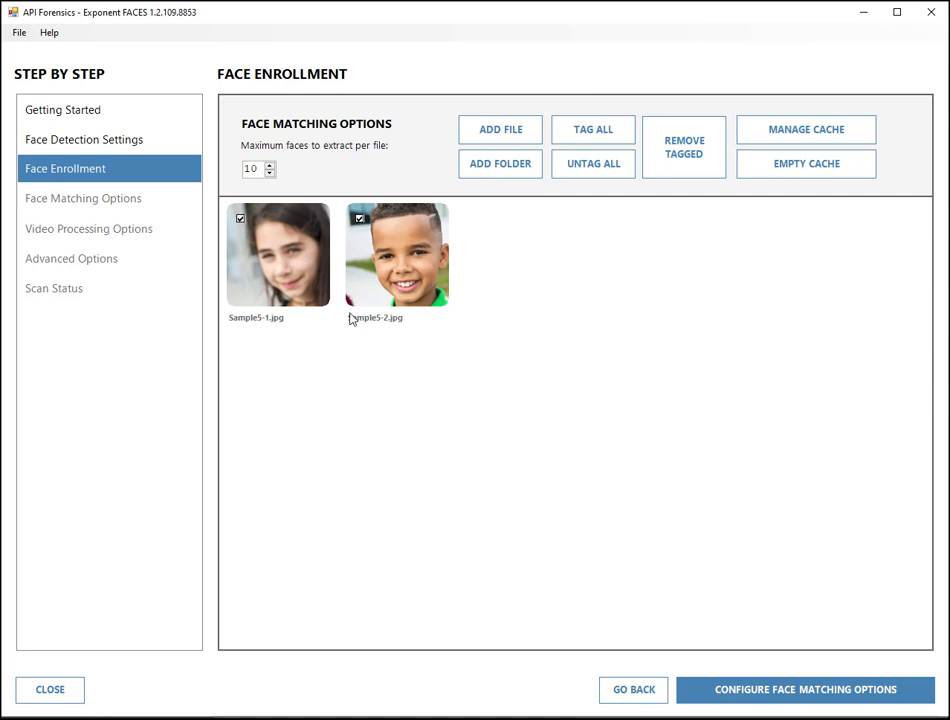
Rename the enrolled faces of the girl and the boy with a first name for each child
{"action": "left_click", "coordinate": [289, 279]}
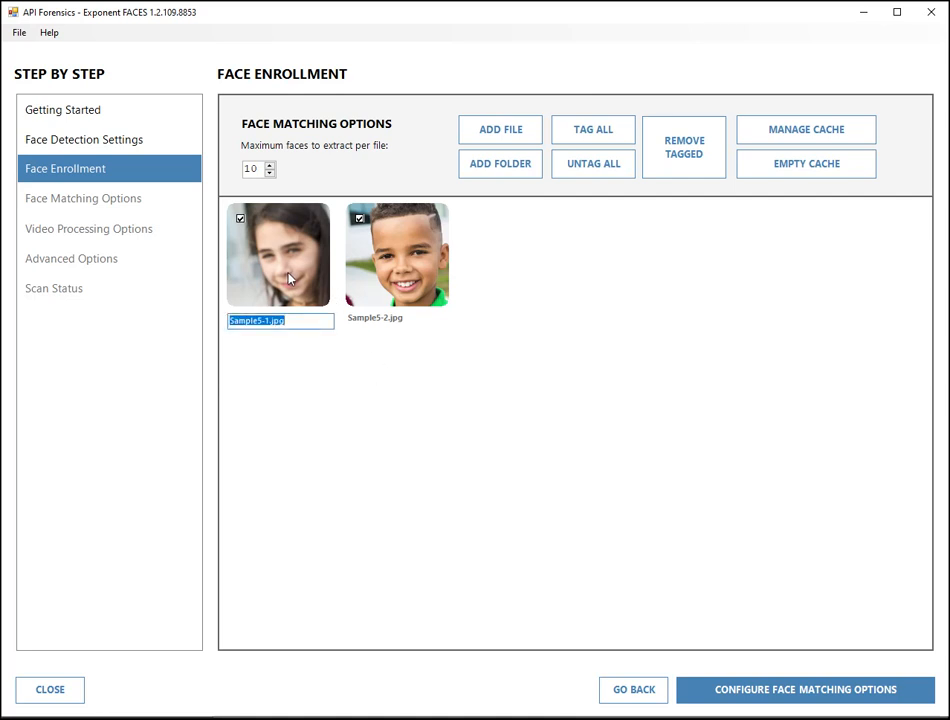
{"action": "type", "text": "Angela"}
{"action": "key", "text": "Return"}
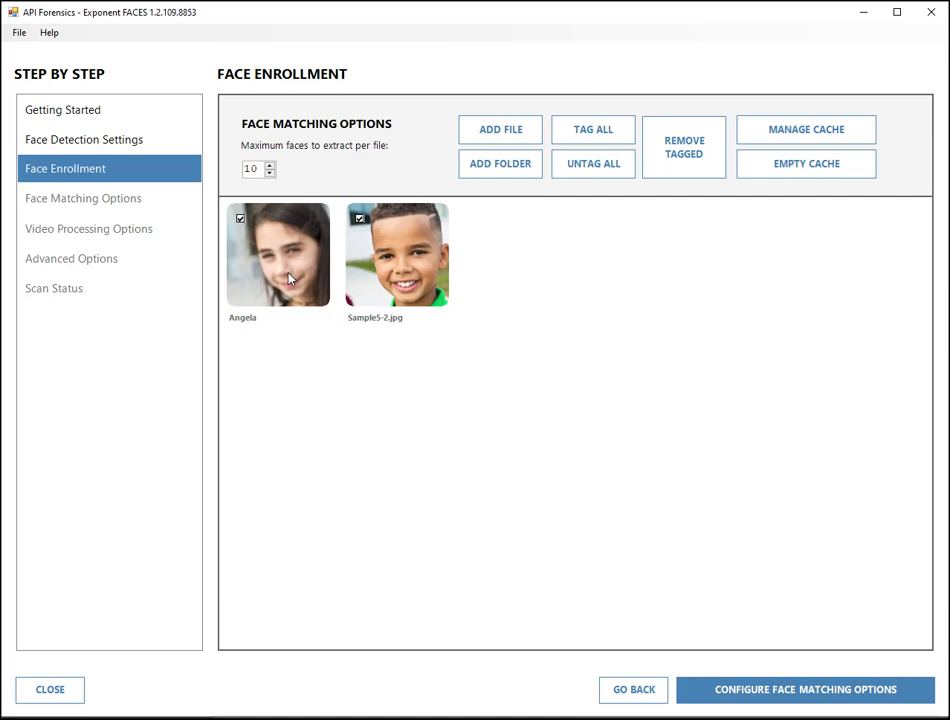
{"action": "left_click", "coordinate": [398, 265]}
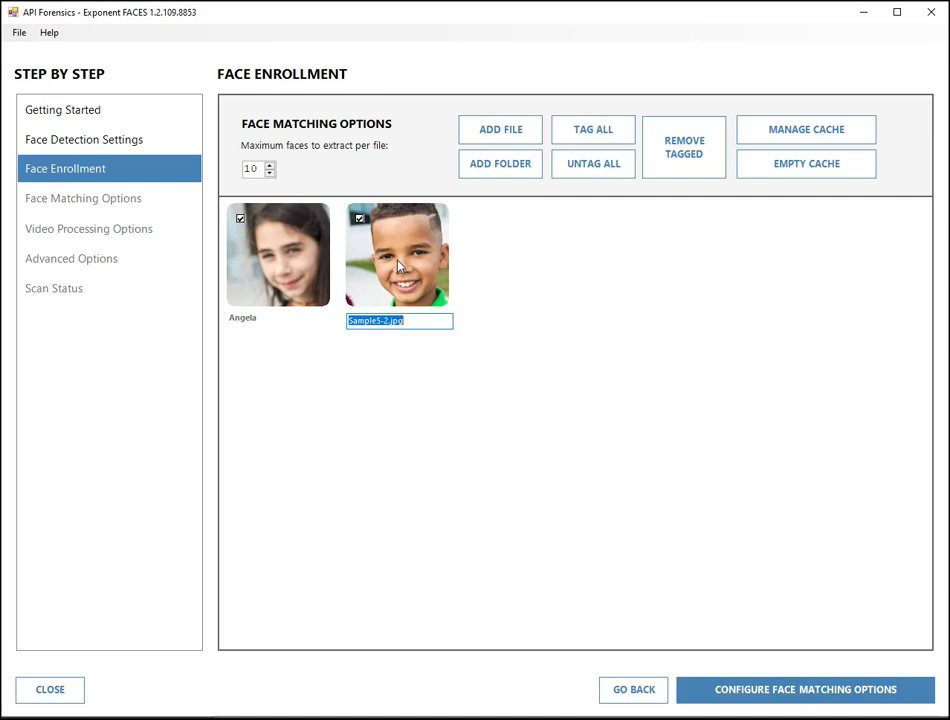
{"action": "type", "text": "Keith"}
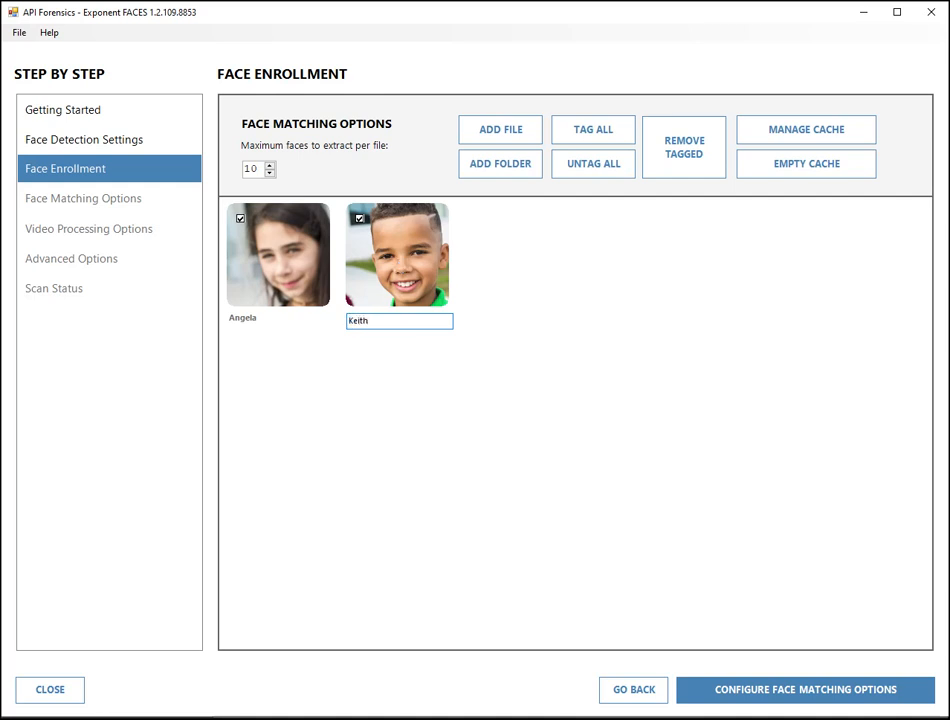
{"action": "key", "text": "Return"}
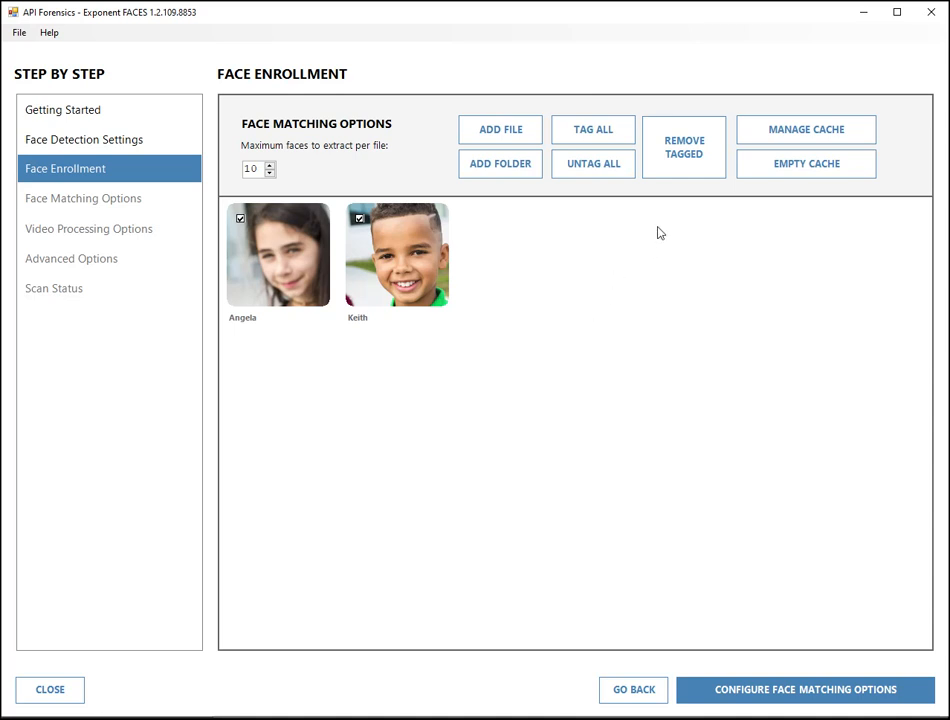
Open the enrollment cache folder, inspect the extracted face images Sample5-1.jpg and Sample5-2.jpg, and close the folder
{"action": "left_click", "coordinate": [810, 130]}
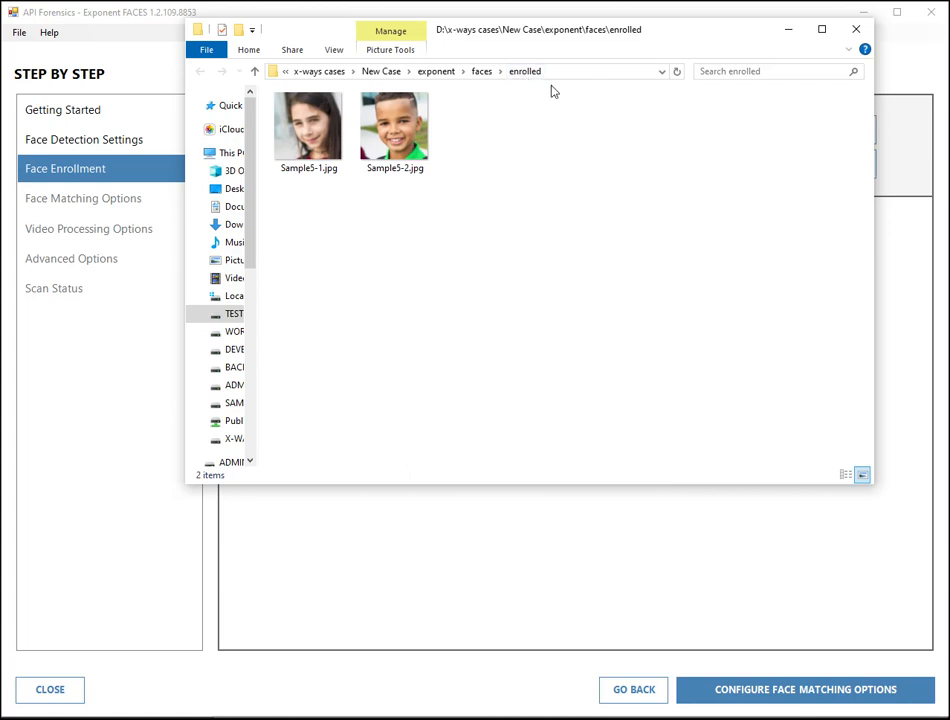
{"action": "left_click", "coordinate": [305, 135]}
{"action": "left_click", "coordinate": [379, 145]}
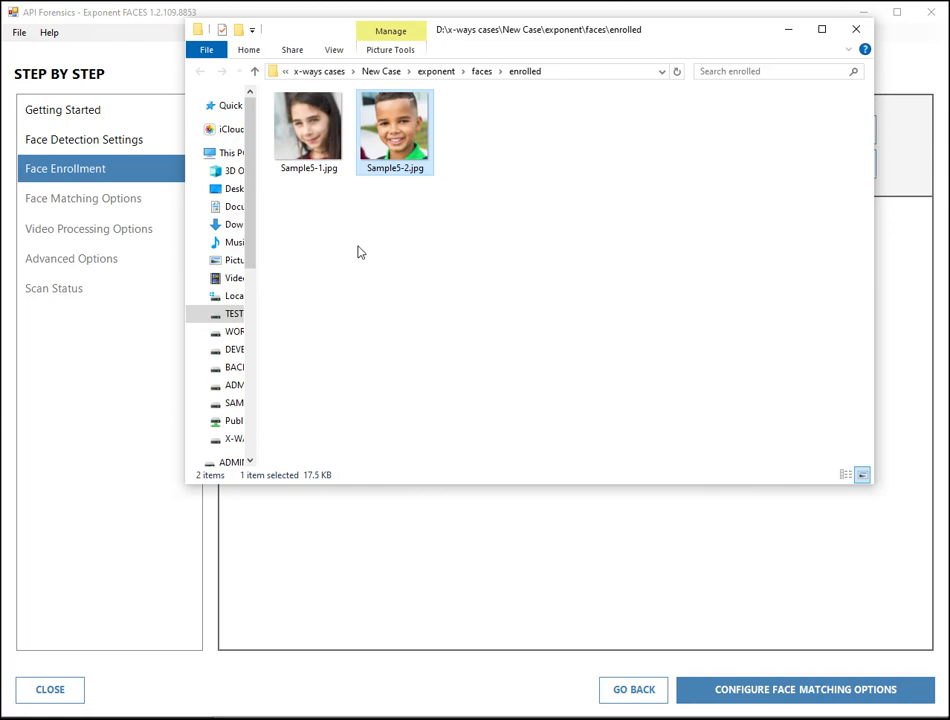
{"action": "left_click", "coordinate": [311, 158]}
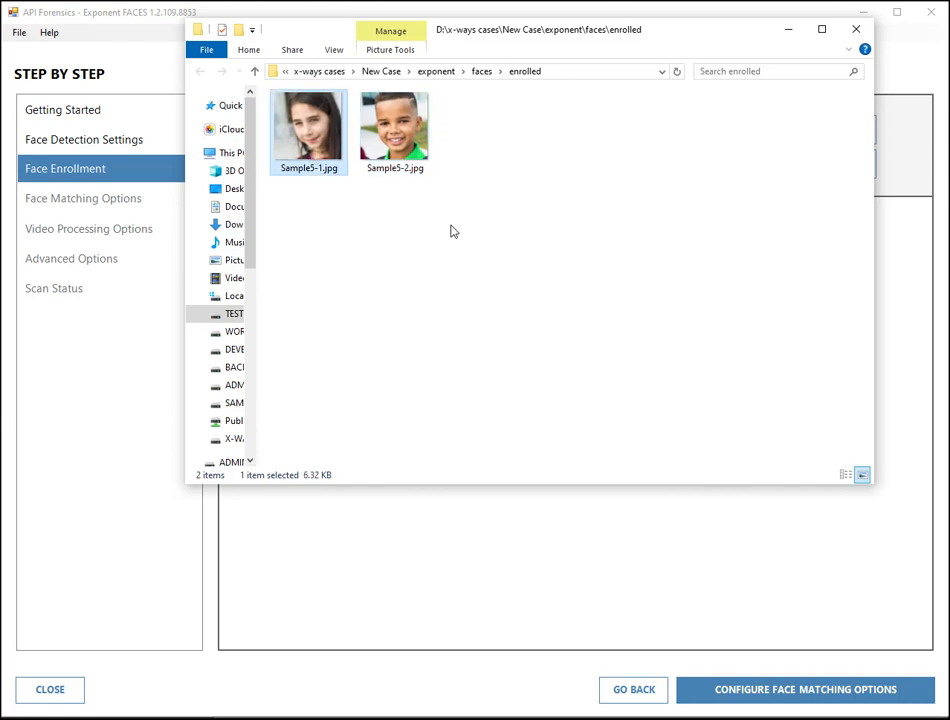
{"action": "left_click", "coordinate": [853, 28]}
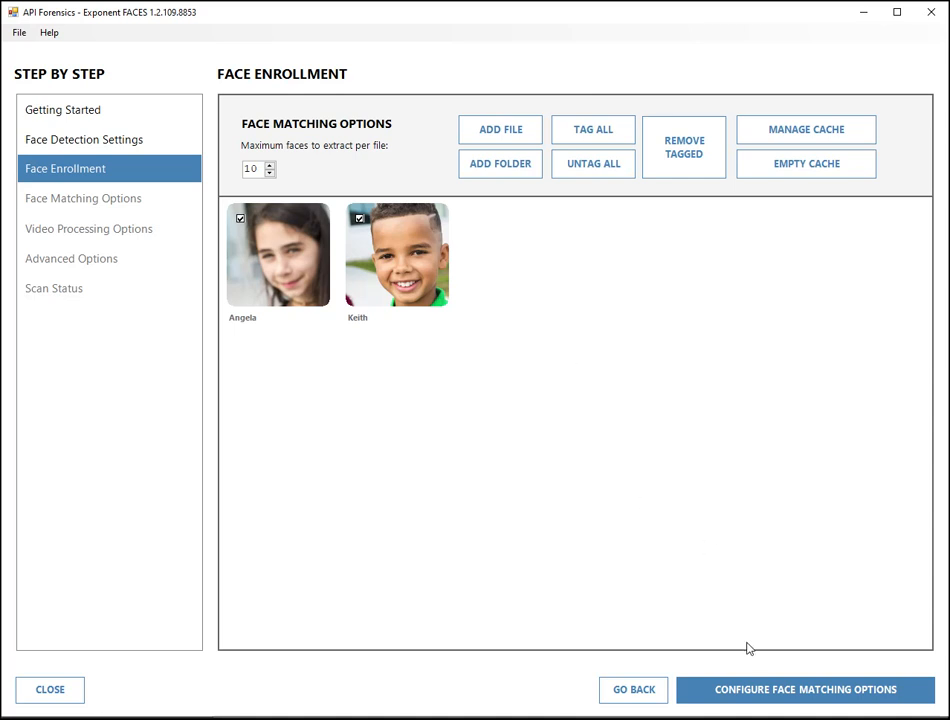
Advance to Face Matching Options and return to enrollment, and review the file-to-name mapping in enrolled.txt in the cache folder
{"action": "left_click", "coordinate": [736, 695]}
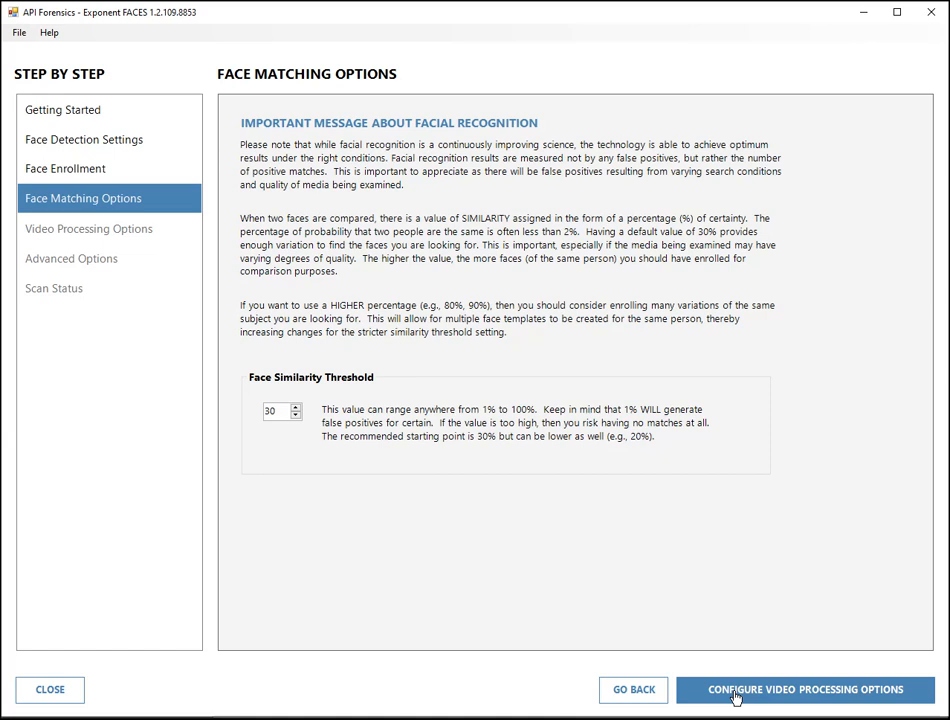
{"action": "left_click", "coordinate": [664, 688]}
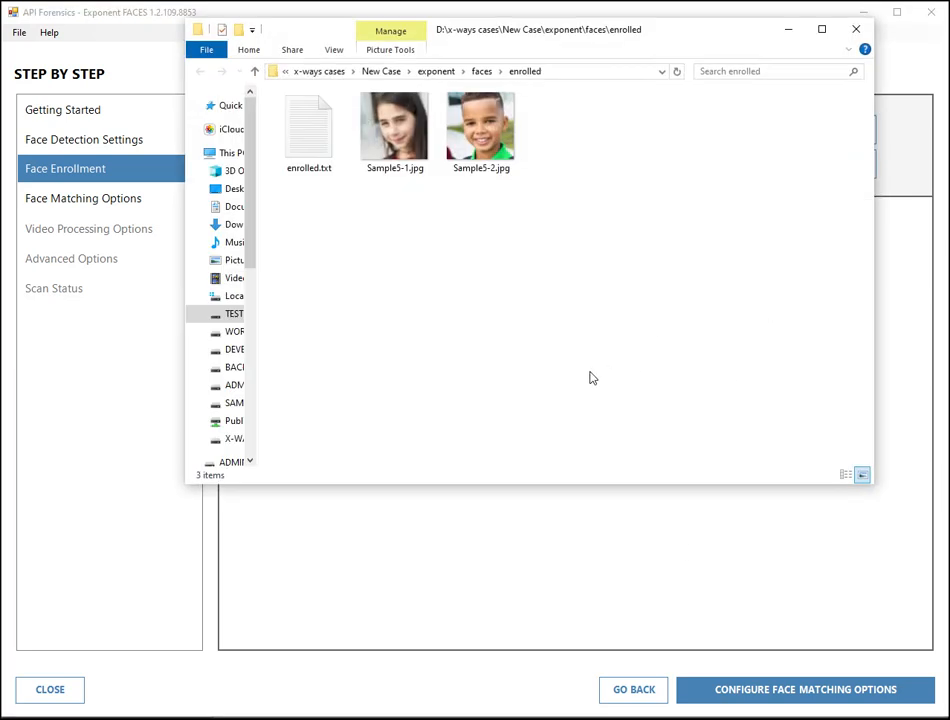
{"action": "left_click", "coordinate": [312, 140]}
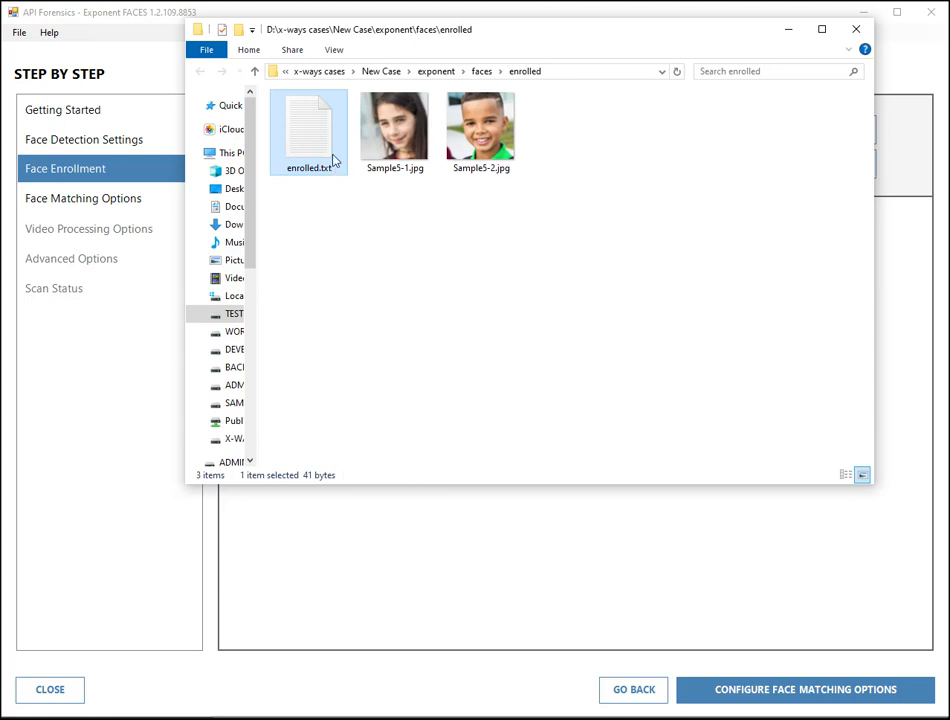
{"action": "double_click", "coordinate": [312, 142]}
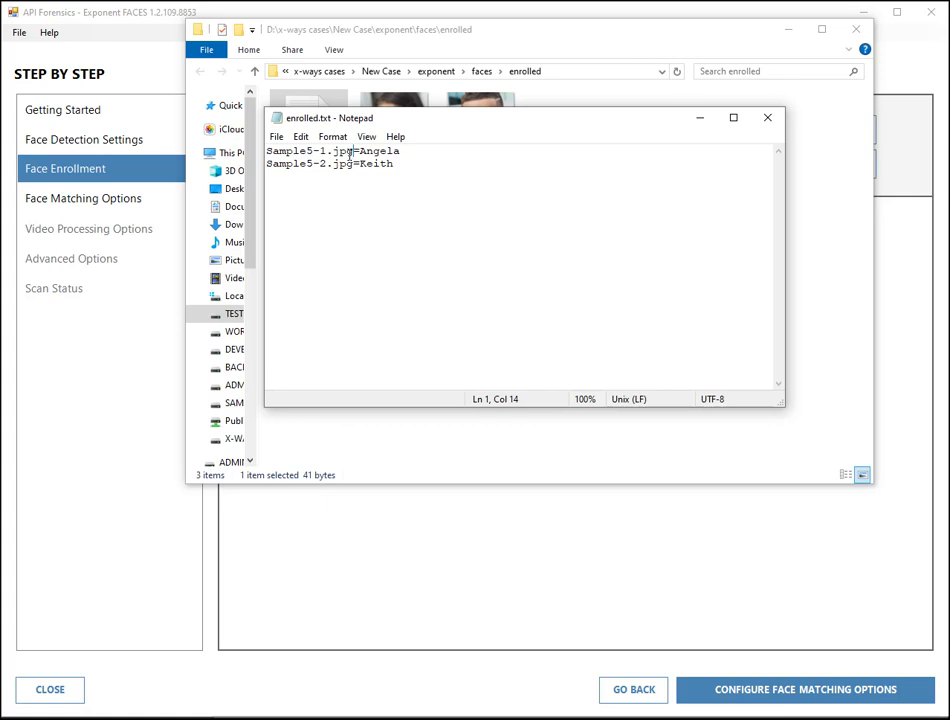
{"action": "left_click_drag", "start_coordinate": [352, 151], "coordinate": [268, 152]}
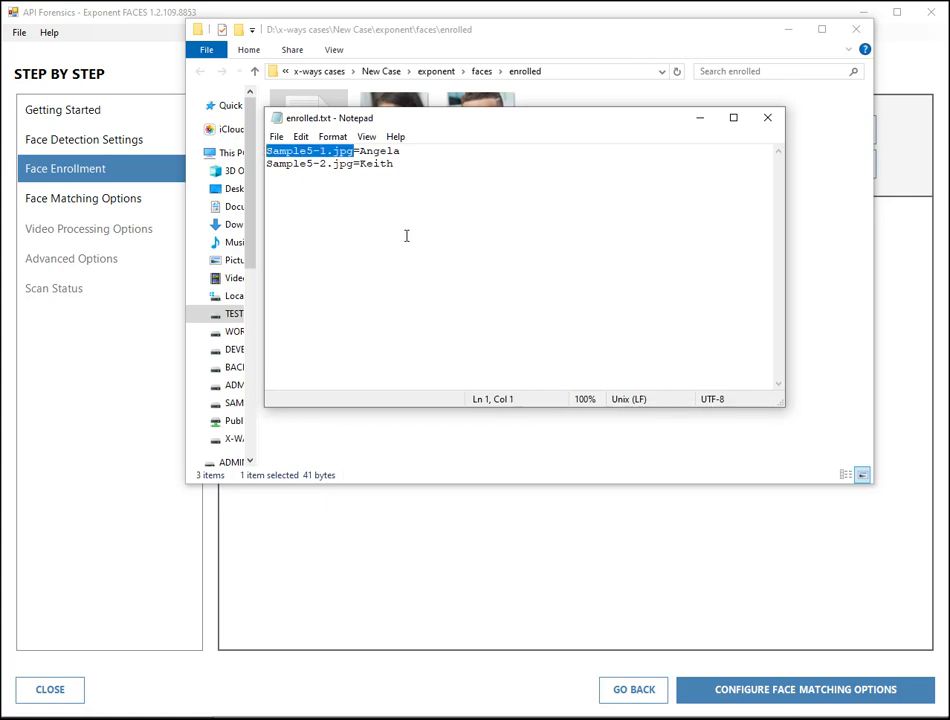
{"action": "left_click_drag", "start_coordinate": [360, 151], "coordinate": [403, 151]}
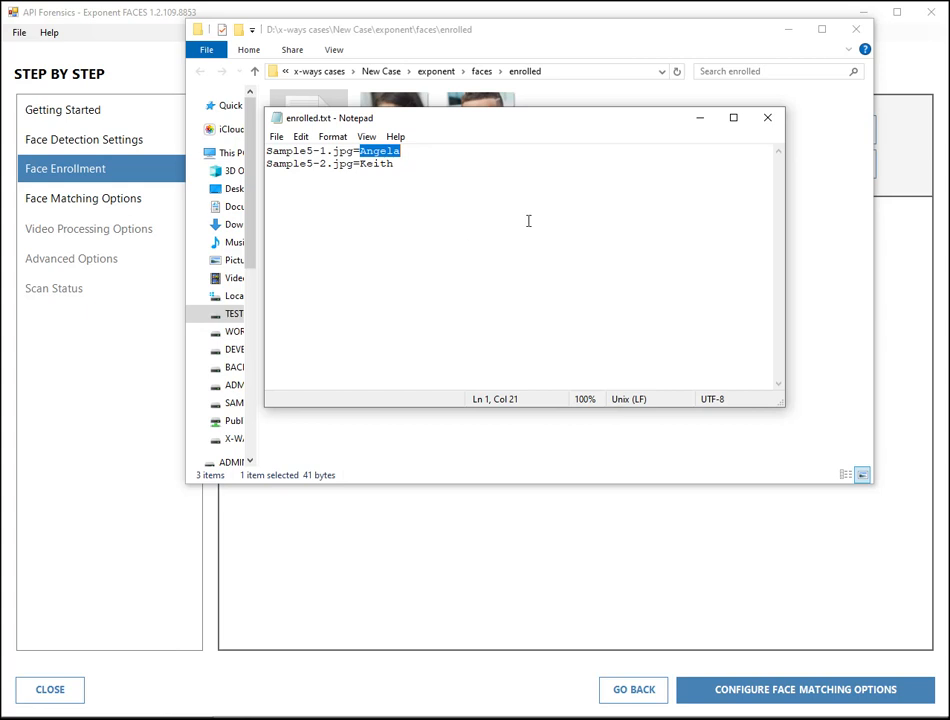
{"action": "left_click", "coordinate": [767, 117]}
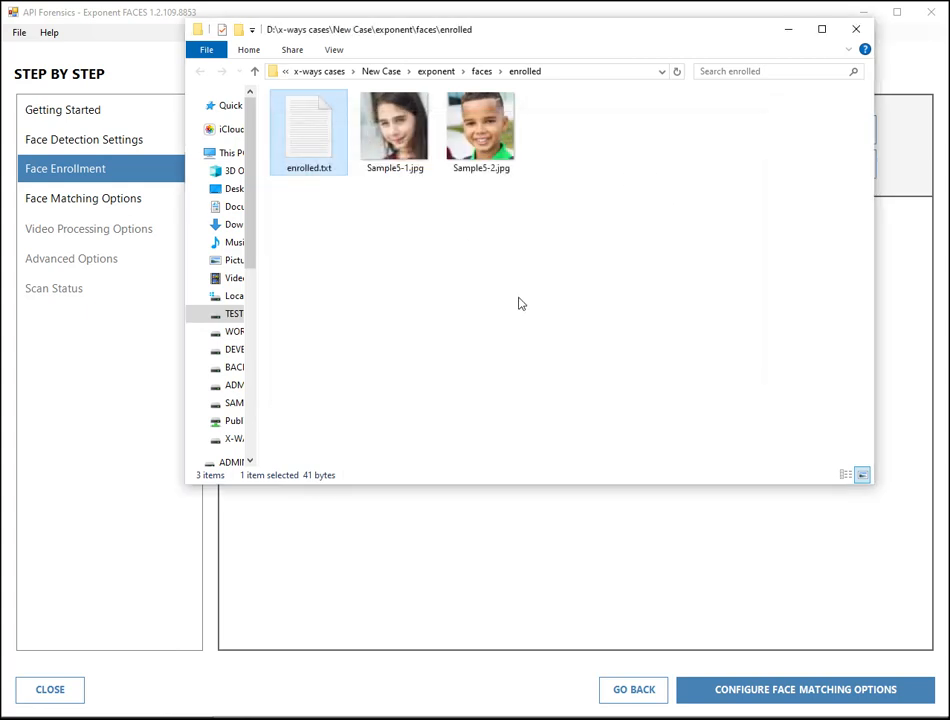
{"action": "left_click", "coordinate": [856, 29]}
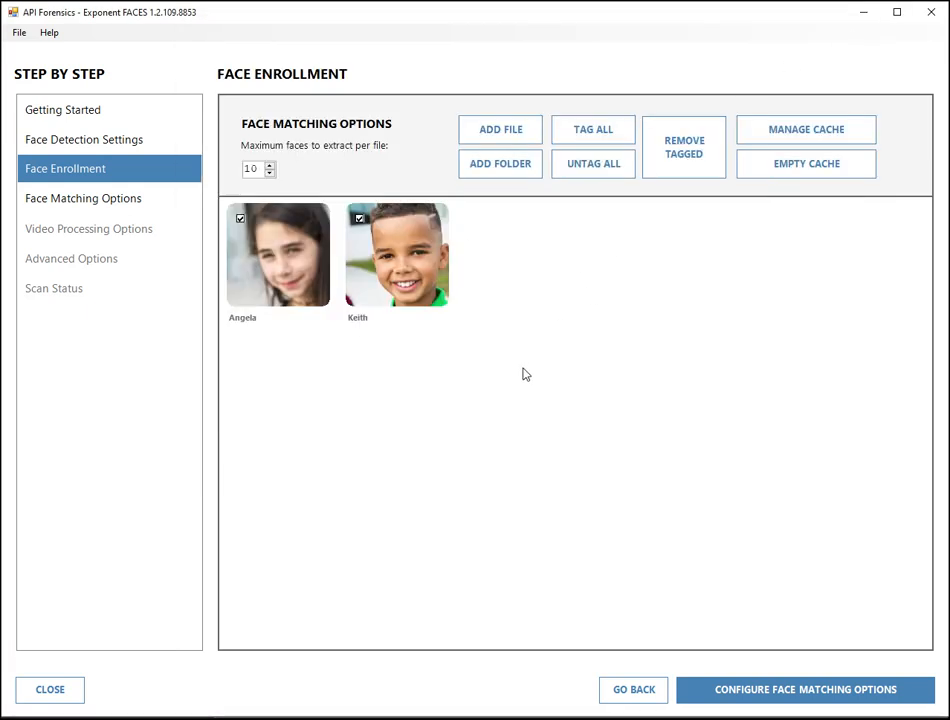
Change the name of the girl's enrolled face to a different first name
{"action": "double_click", "coordinate": [270, 290]}
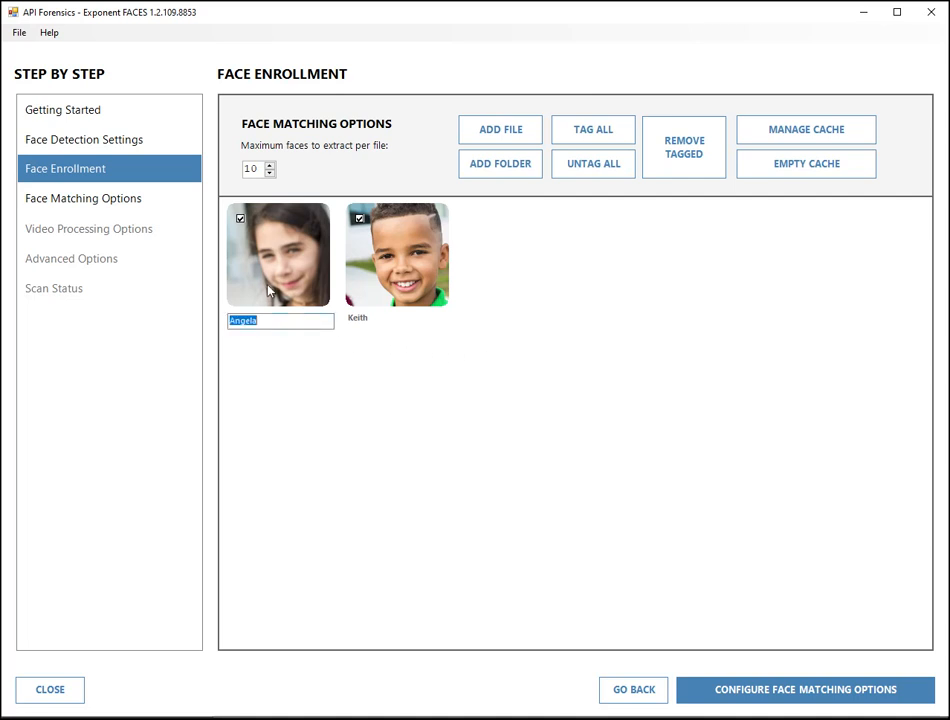
{"action": "type", "text": "Michelle"}
{"action": "key", "text": "Return"}
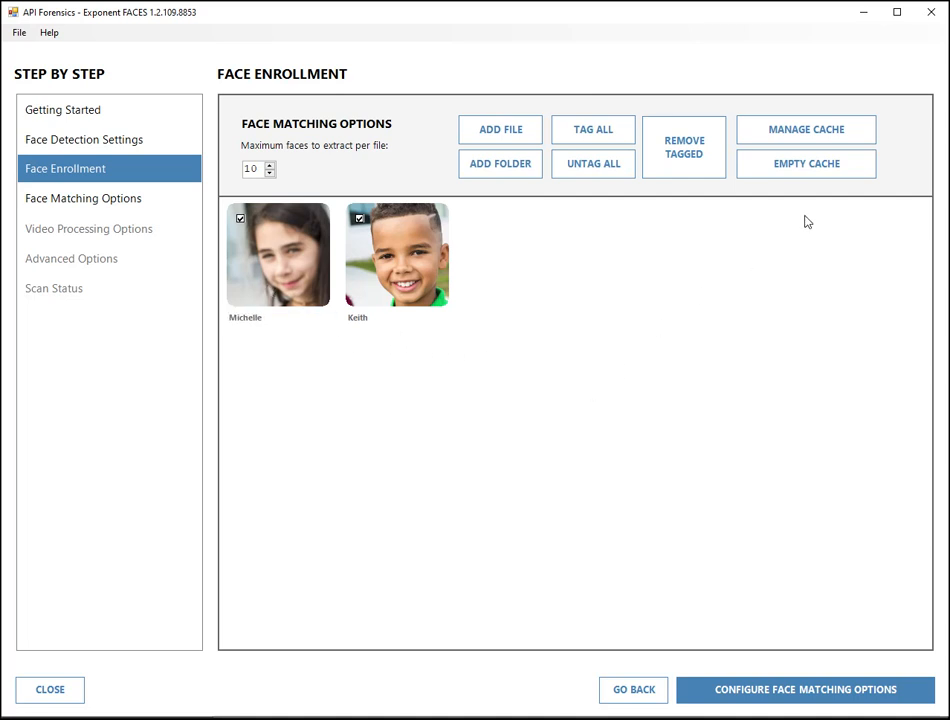
Open enrolled.txt from the enrollment cache folder, check the name mapped to Sample5-1.jpg, and close the file and folder
{"action": "double_click", "coordinate": [360, 267]}
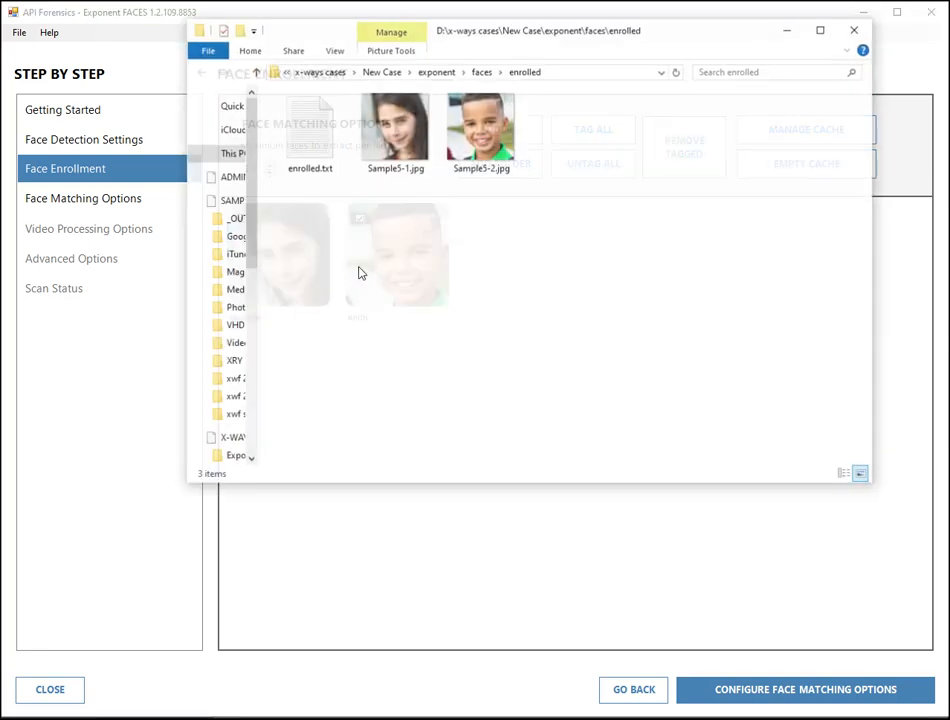
{"action": "left_click", "coordinate": [309, 159]}
{"action": "double_click", "coordinate": [309, 159]}
{"action": "left_click_drag", "start_coordinate": [360, 152], "coordinate": [389, 157]}
{"action": "left_click", "coordinate": [491, 221]}
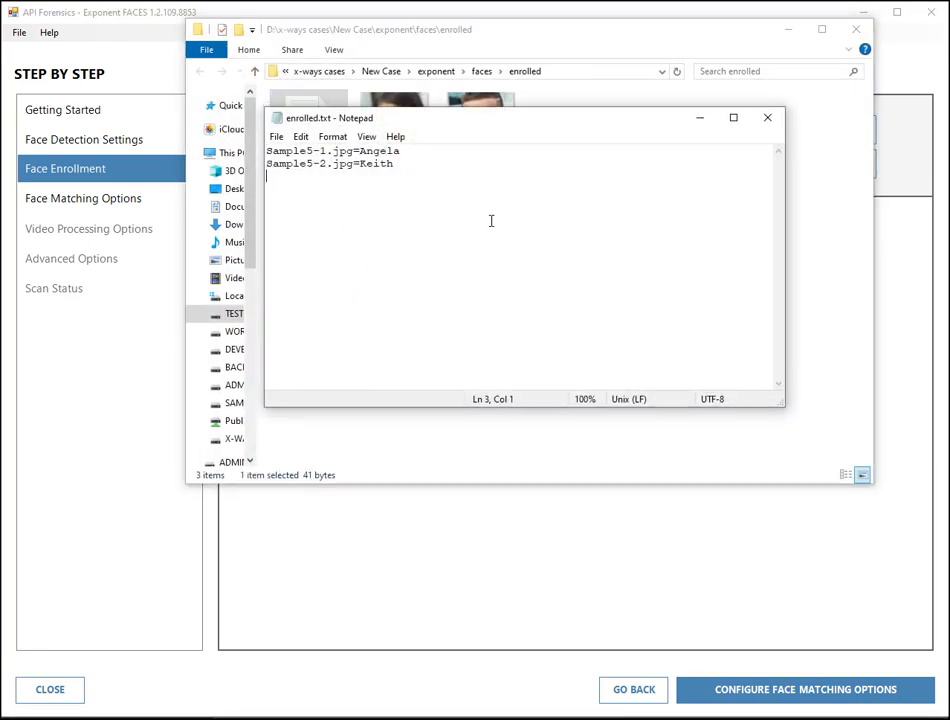
{"action": "left_click", "coordinate": [767, 118]}
{"action": "left_click", "coordinate": [853, 29]}
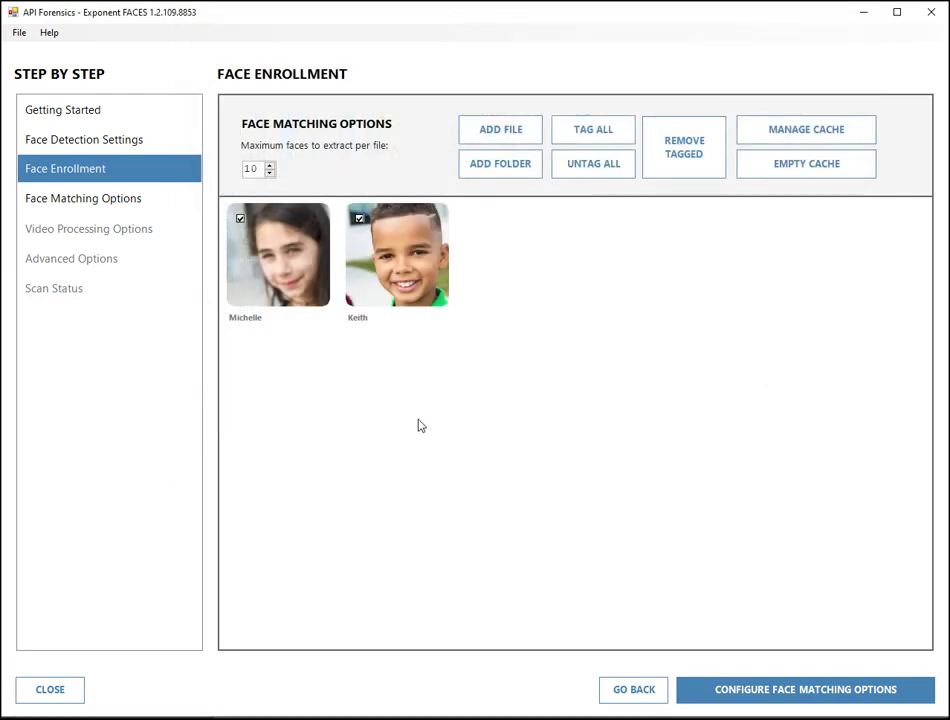
Advance to Face Matching Options and return to enrollment, and recheck the name mapped to Sample5-1.jpg in the cached enrolled.txt
{"action": "left_click", "coordinate": [767, 691]}
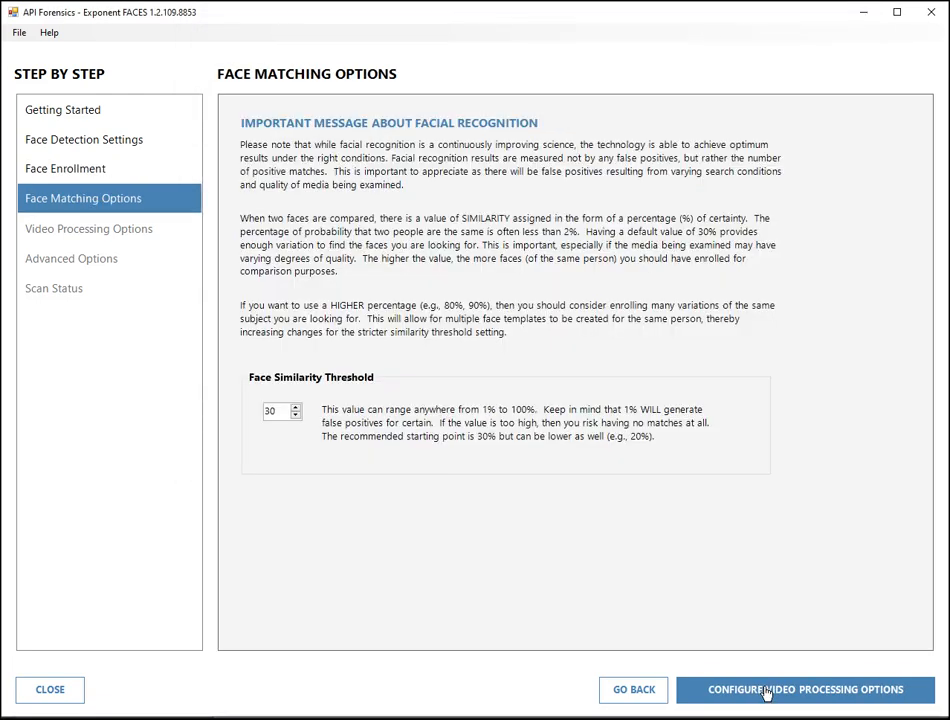
{"action": "left_click", "coordinate": [633, 689]}
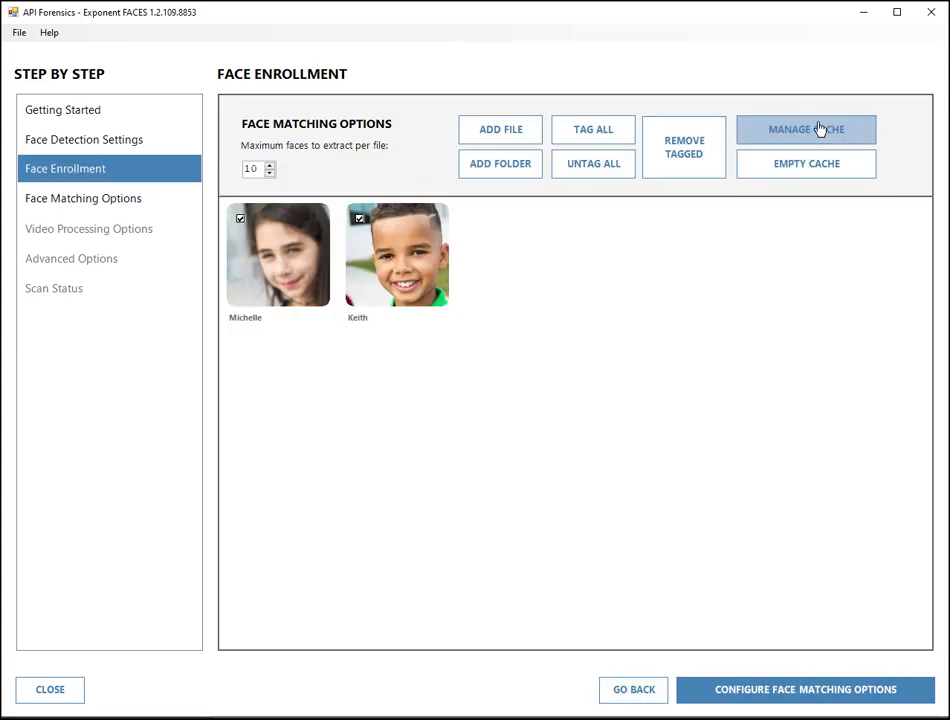
{"action": "double_click", "coordinate": [287, 330]}
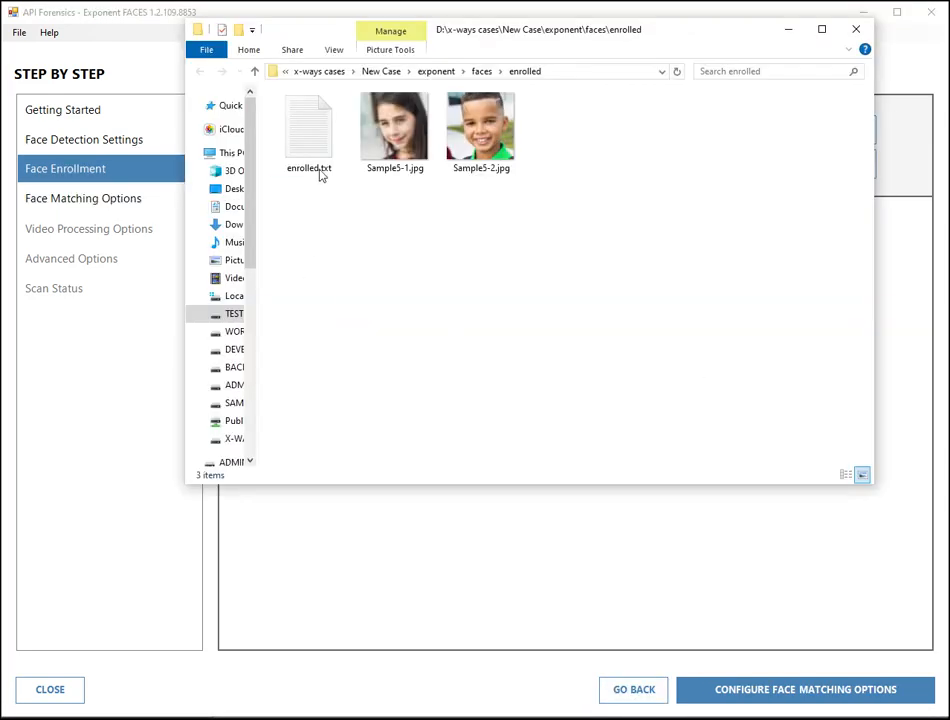
{"action": "left_click", "coordinate": [315, 136]}
{"action": "double_click", "coordinate": [313, 137]}
{"action": "left_click_drag", "start_coordinate": [360, 150], "coordinate": [762, 149]}
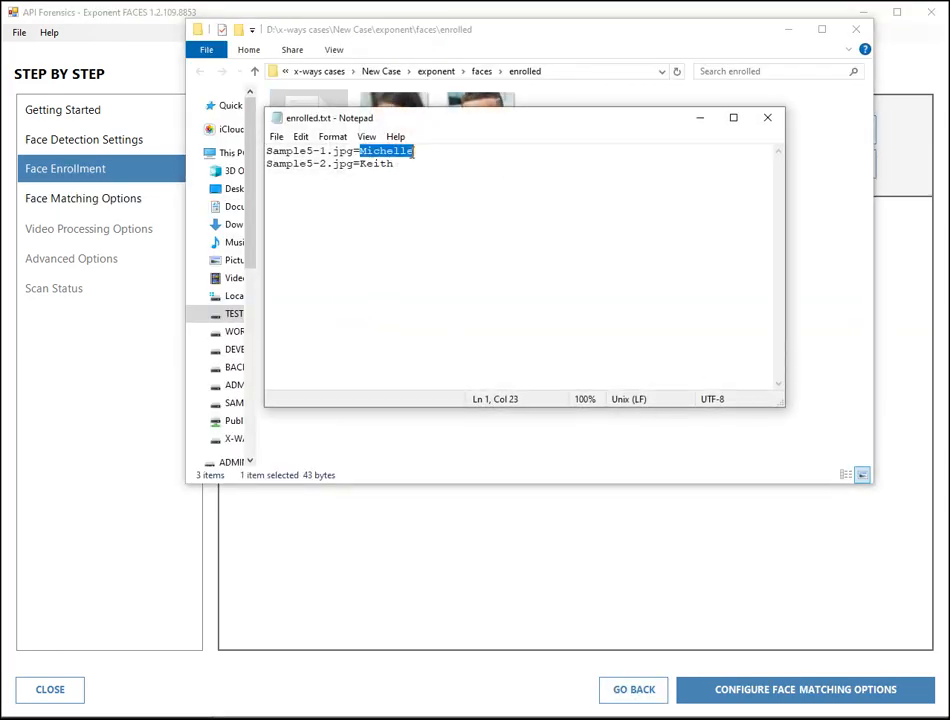
{"action": "left_click", "coordinate": [767, 117]}
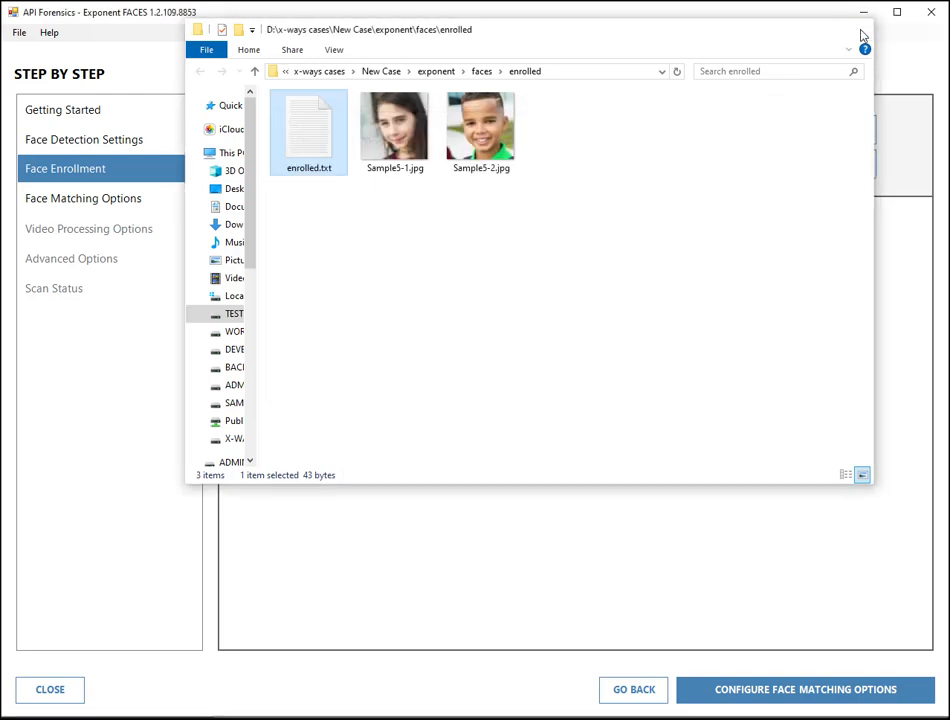
{"action": "left_click", "coordinate": [856, 29]}
Advance through the face matching and remaining options to Scan Status, and commence the media scan
{"action": "left_click", "coordinate": [724, 692]}
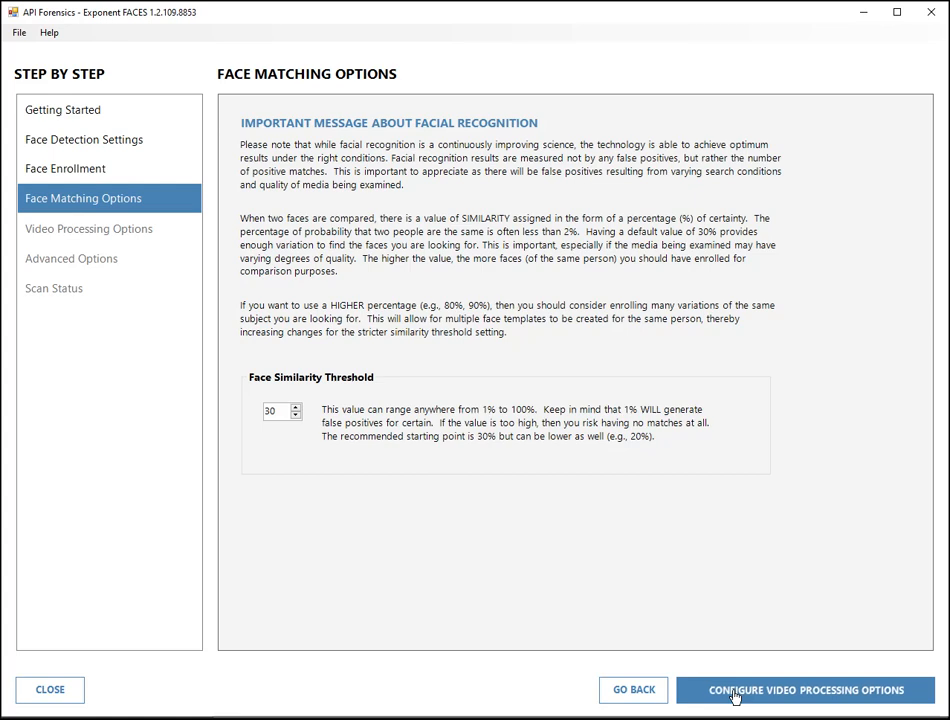
{"action": "left_click", "coordinate": [733, 695]}
{"action": "left_click", "coordinate": [733, 692]}
{"action": "left_click", "coordinate": [735, 692]}
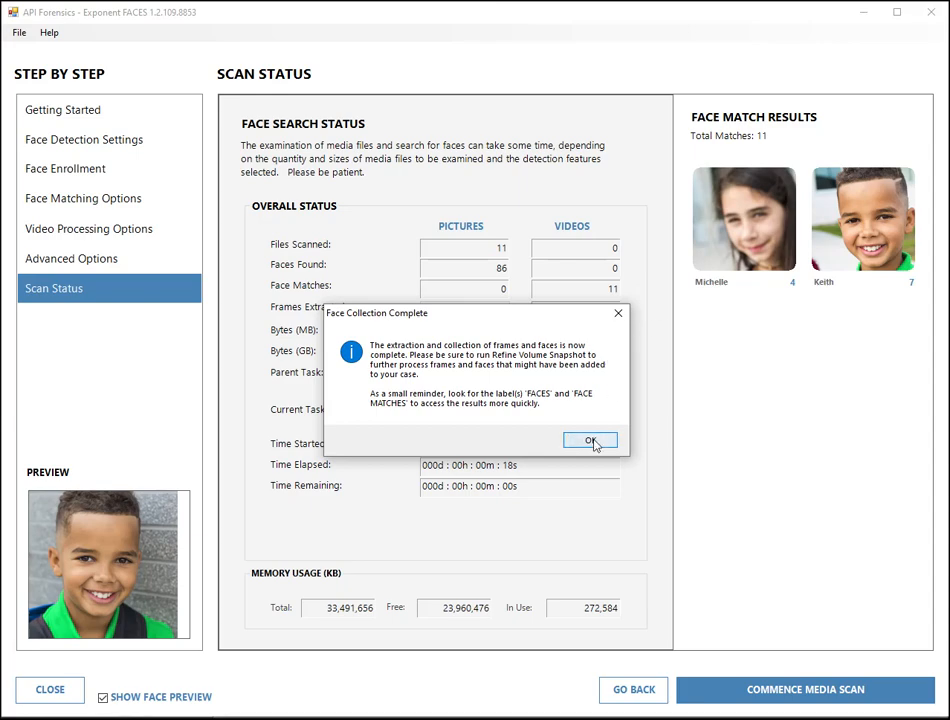
Acknowledge the completed face collection and close both the Exponent FACES window and the Exponent launcher
{"action": "left_click", "coordinate": [593, 441]}
{"action": "left_click", "coordinate": [55, 692]}
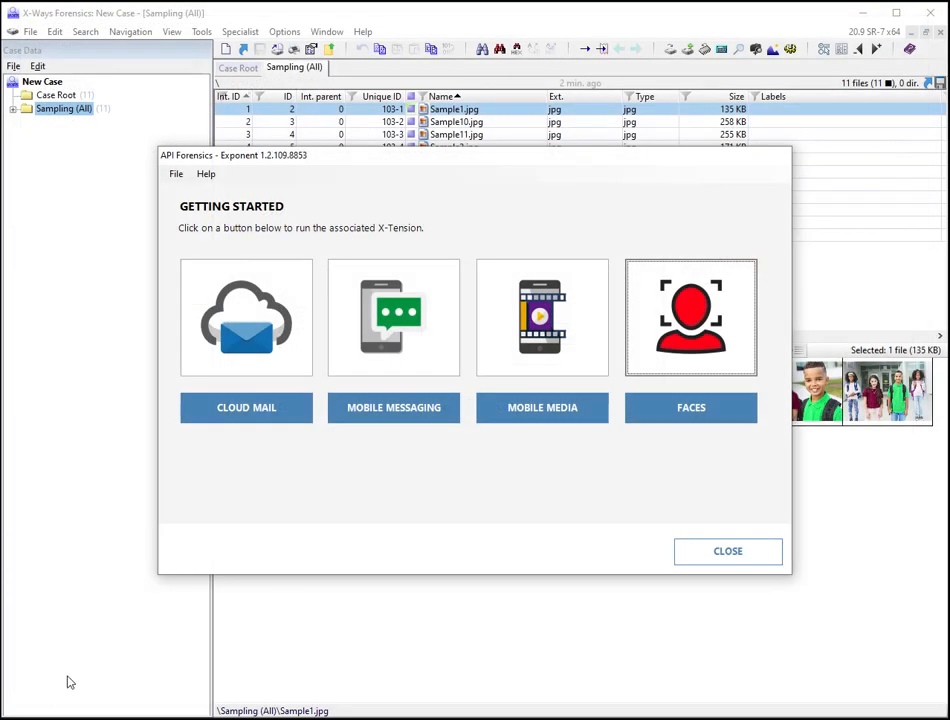
{"action": "left_click", "coordinate": [690, 557]}
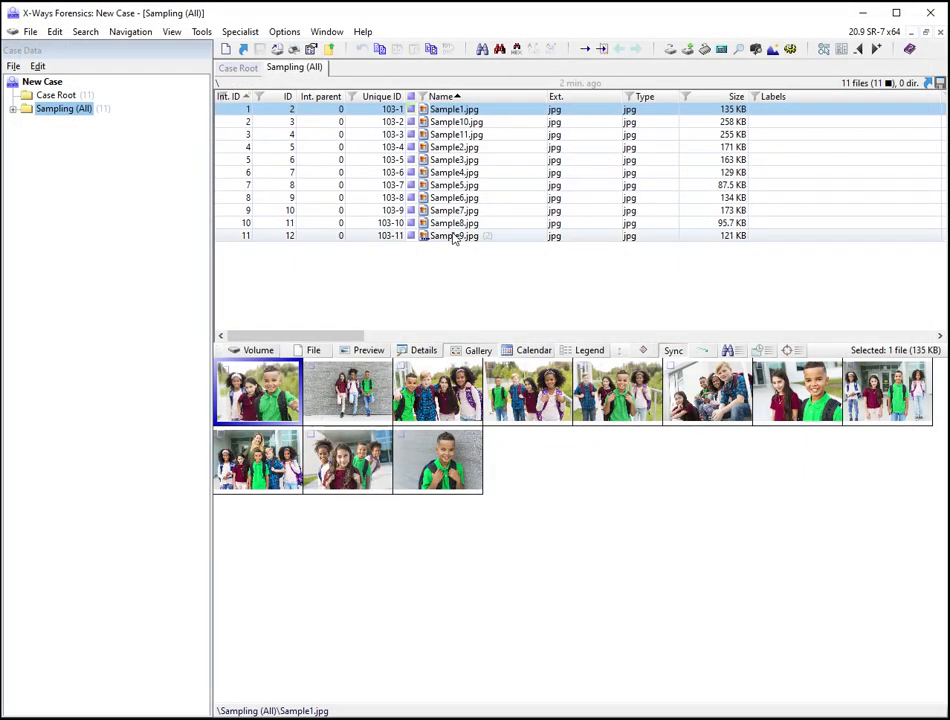
Reload the Sampling (All) file listing and open the child objects of Sample2.jpg
{"action": "left_click", "coordinate": [74, 97]}
{"action": "left_click", "coordinate": [70, 108]}
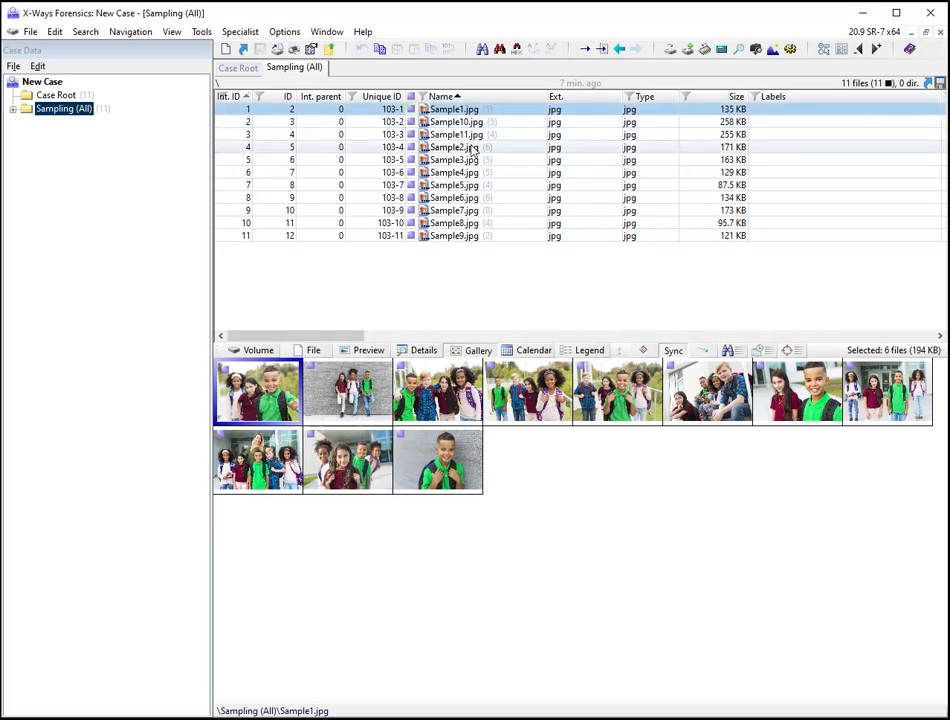
{"action": "left_click", "coordinate": [441, 148]}
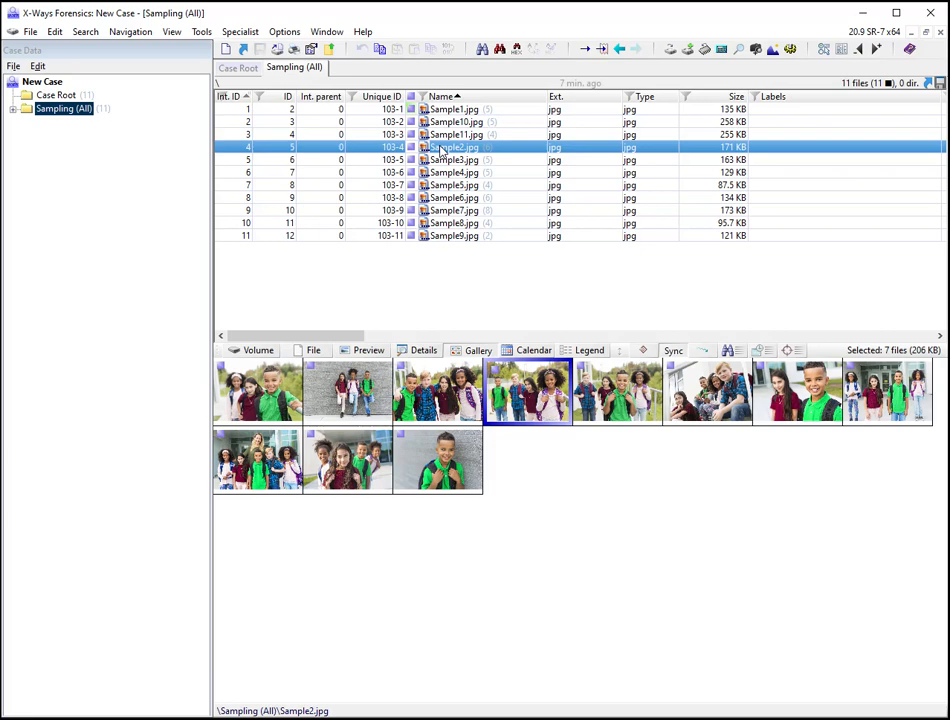
{"action": "double_click", "coordinate": [441, 148]}
Go through the extracted faces FACE_01.jpg to FACE_05.jpg of Sample2.jpg and examine their labels, ending on FACE_03.jpg
{"action": "left_click", "coordinate": [452, 136]}
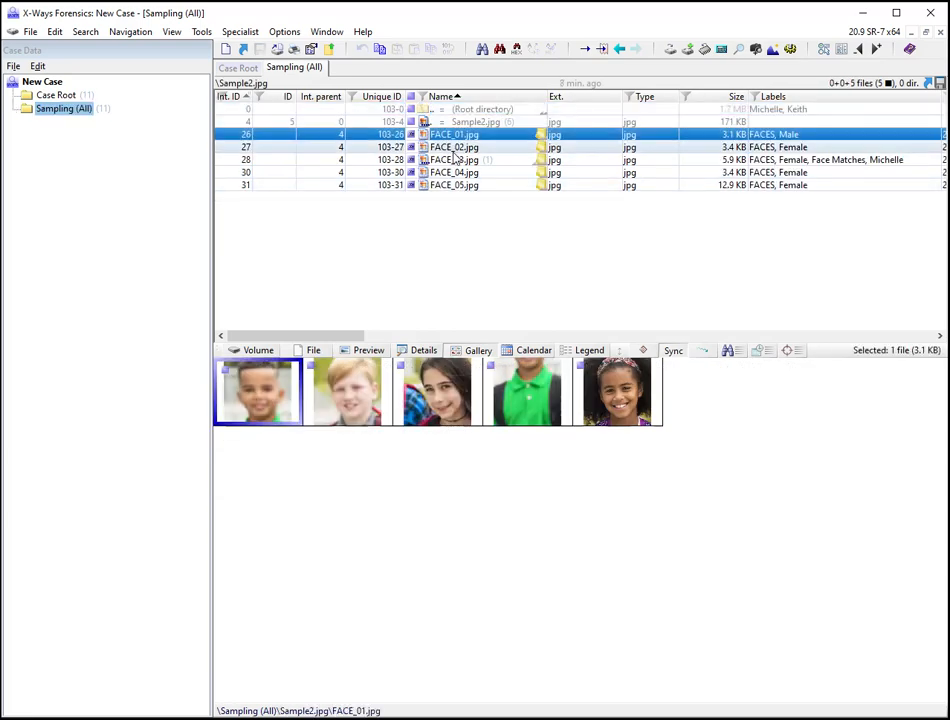
{"action": "left_click", "coordinate": [453, 150]}
{"action": "left_click", "coordinate": [454, 161]}
{"action": "left_click", "coordinate": [455, 174]}
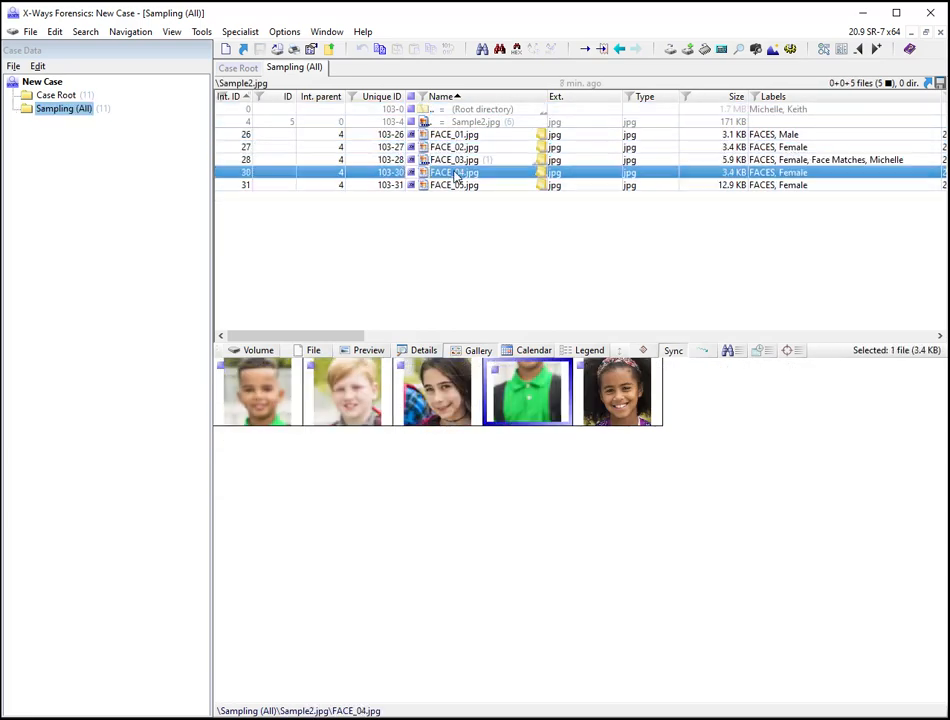
{"action": "left_click", "coordinate": [458, 186]}
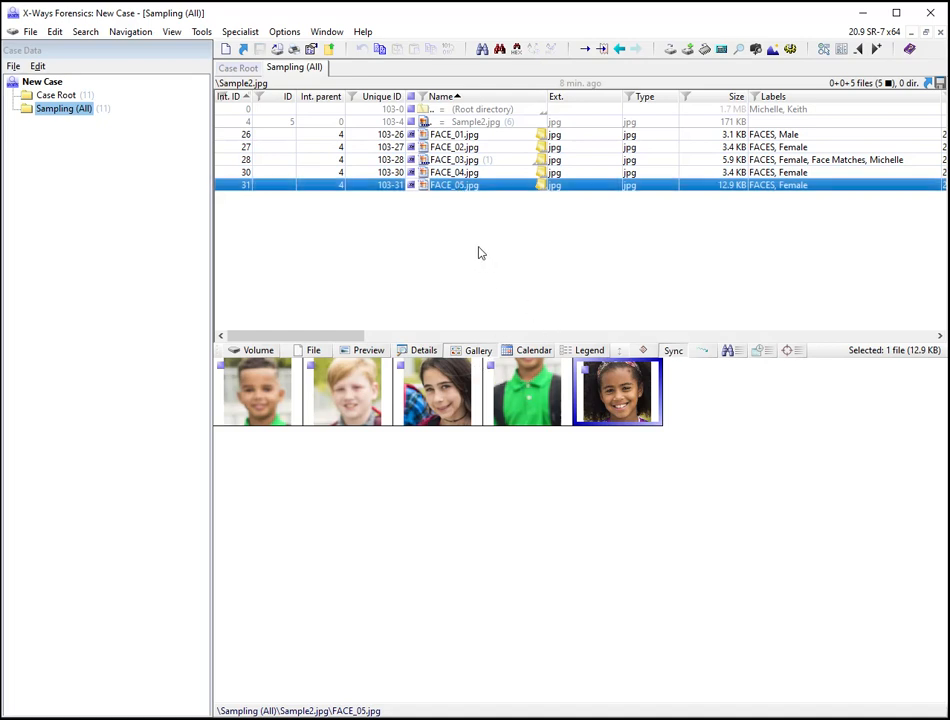
{"action": "key", "text": "Up"}
{"action": "key", "text": "Up"}
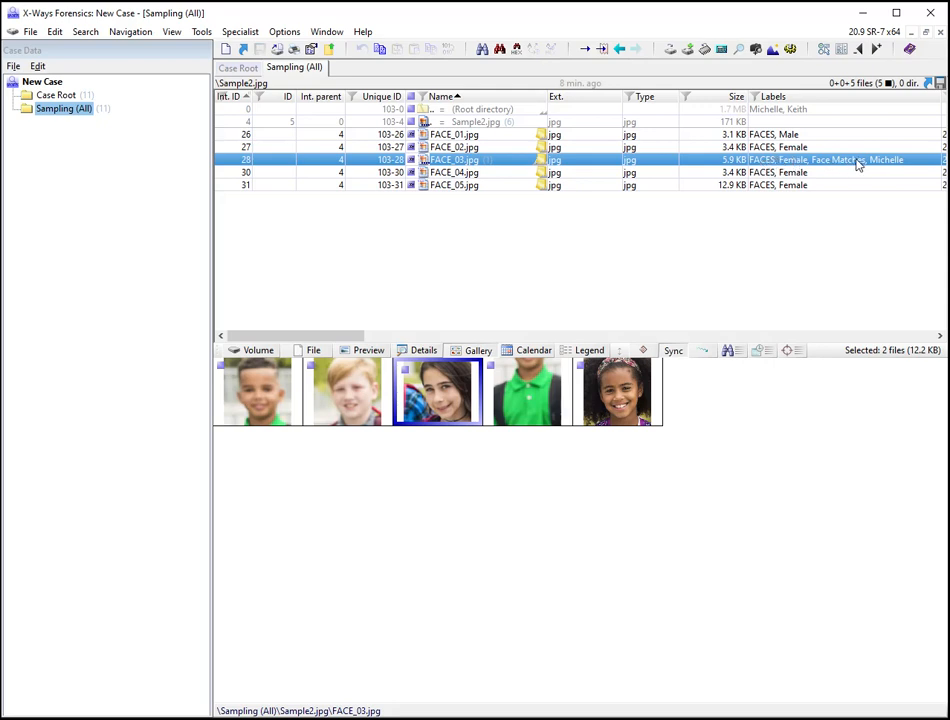
Review the available label filters without applying one, and open FACE_03.jpg to inspect its child image Sample5_MATCHED.jpg
{"action": "left_click", "coordinate": [755, 97]}
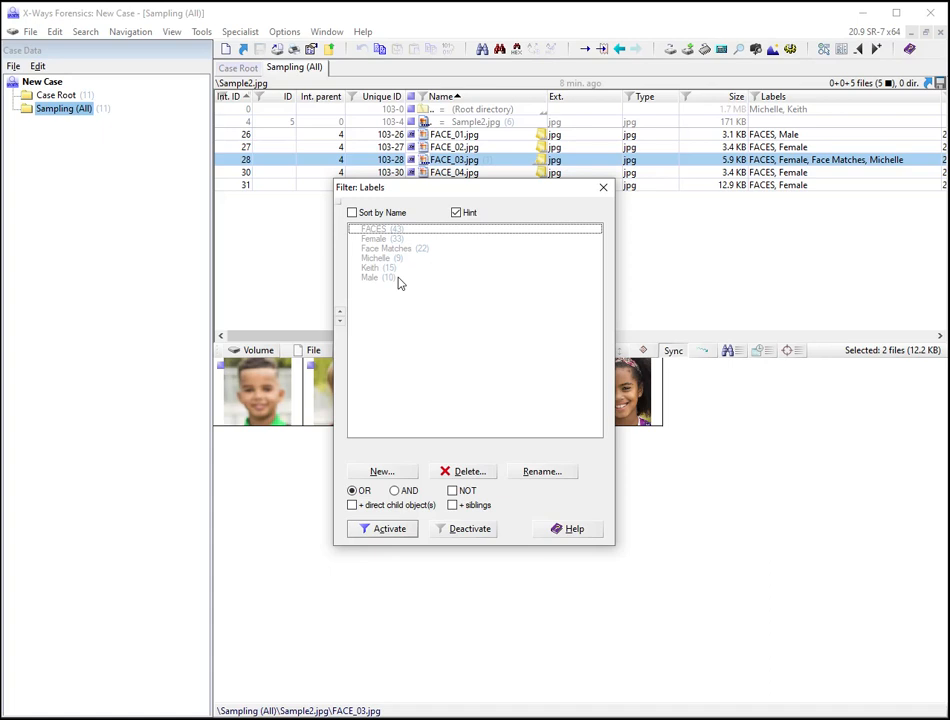
{"action": "left_click", "coordinate": [603, 188]}
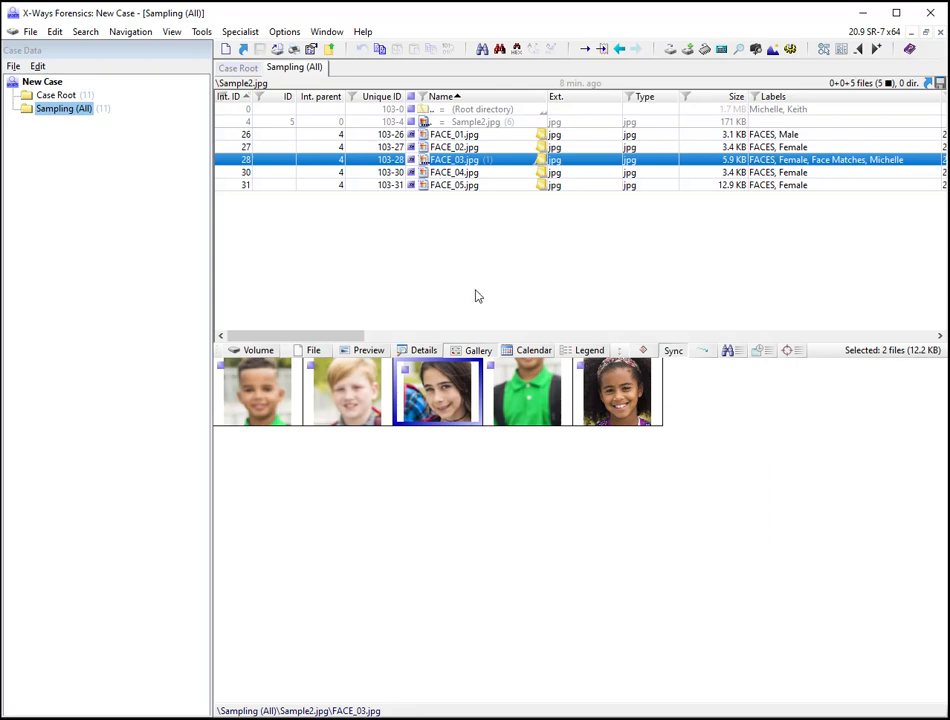
{"action": "double_click", "coordinate": [449, 162]}
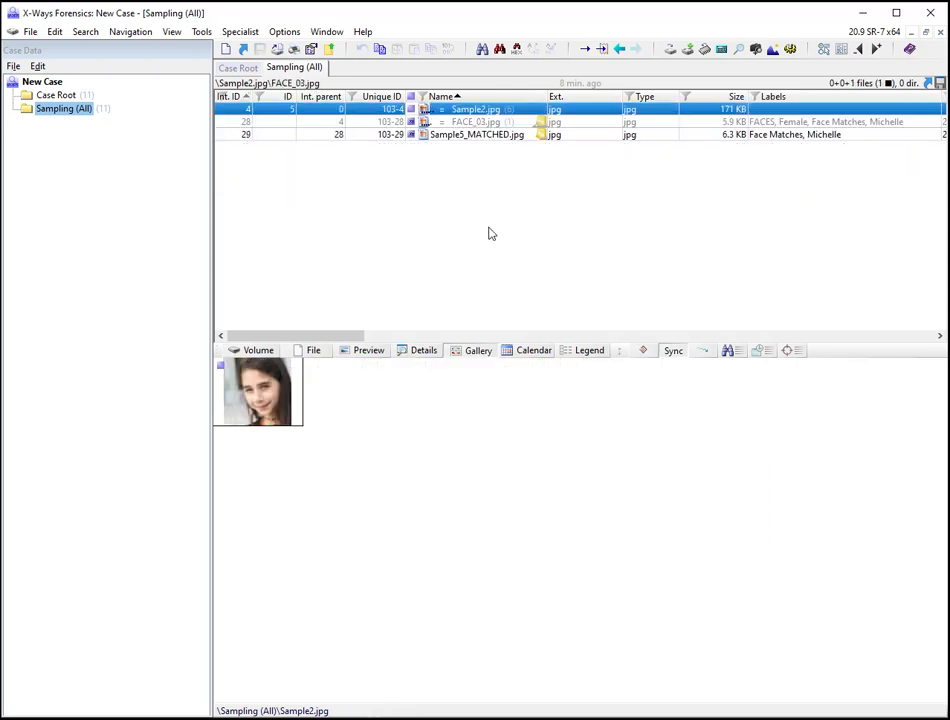
{"action": "left_click", "coordinate": [466, 134]}
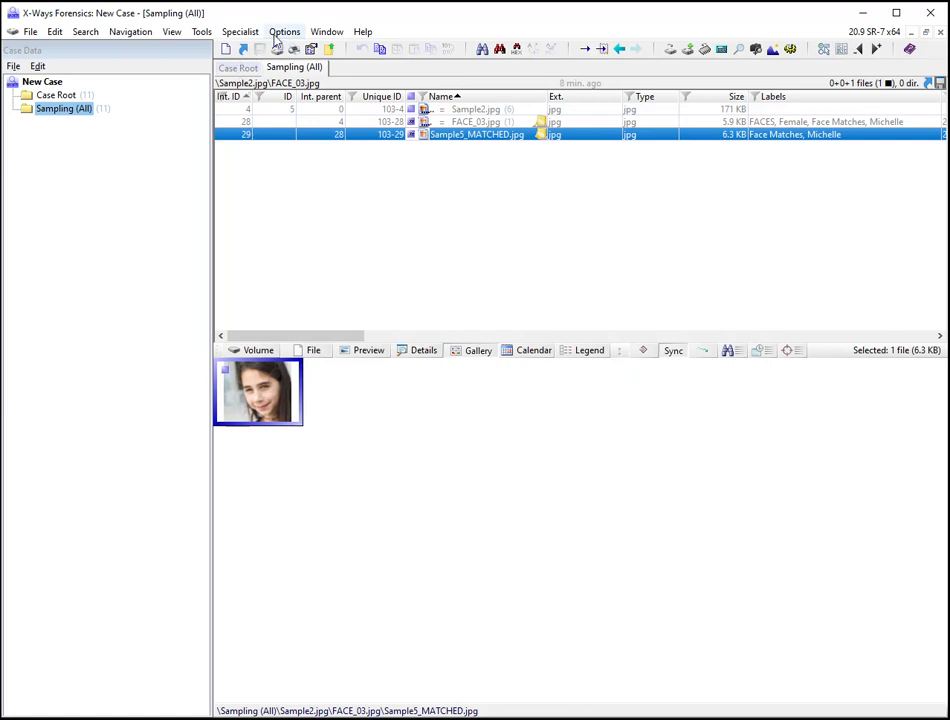
Run the XT64_APIF.Exponent.dll X-Tension again and start its Faces module
{"action": "left_click", "coordinate": [201, 31]}
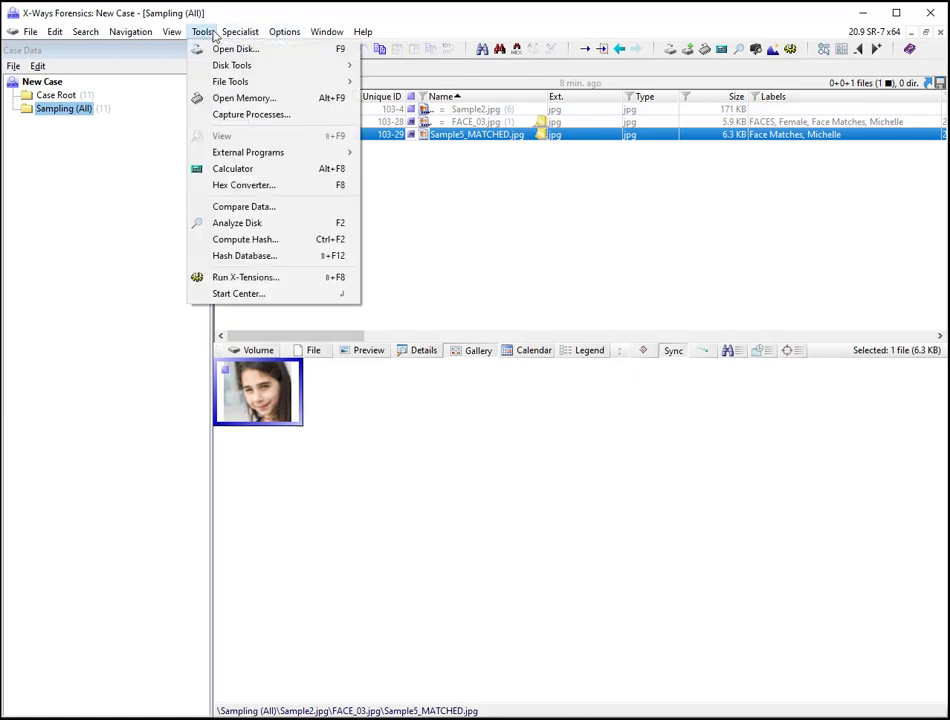
{"action": "left_click", "coordinate": [251, 277]}
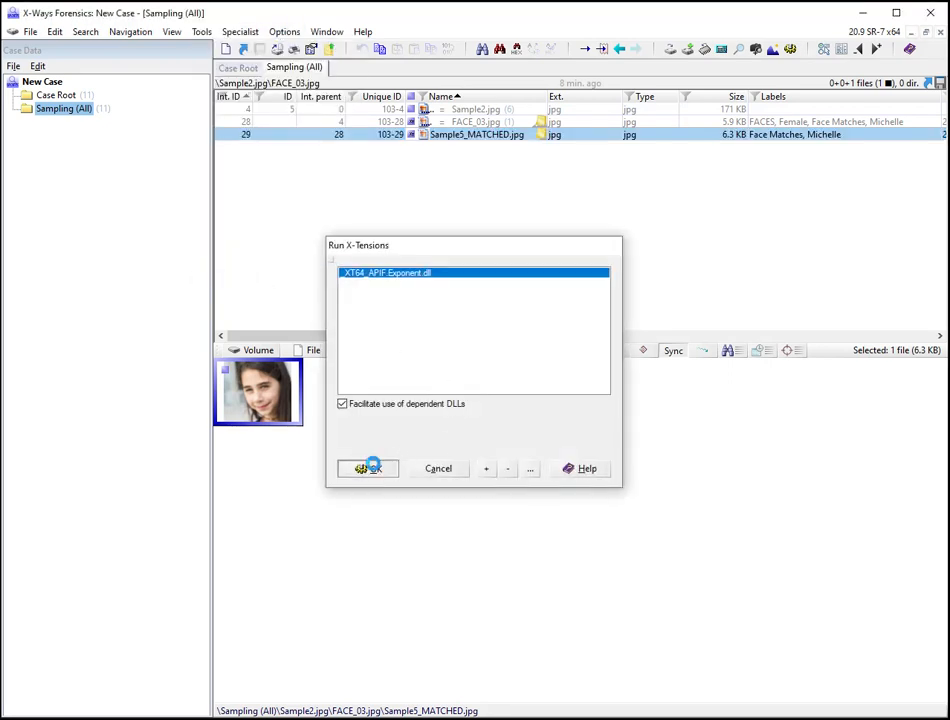
{"action": "left_click", "coordinate": [366, 469]}
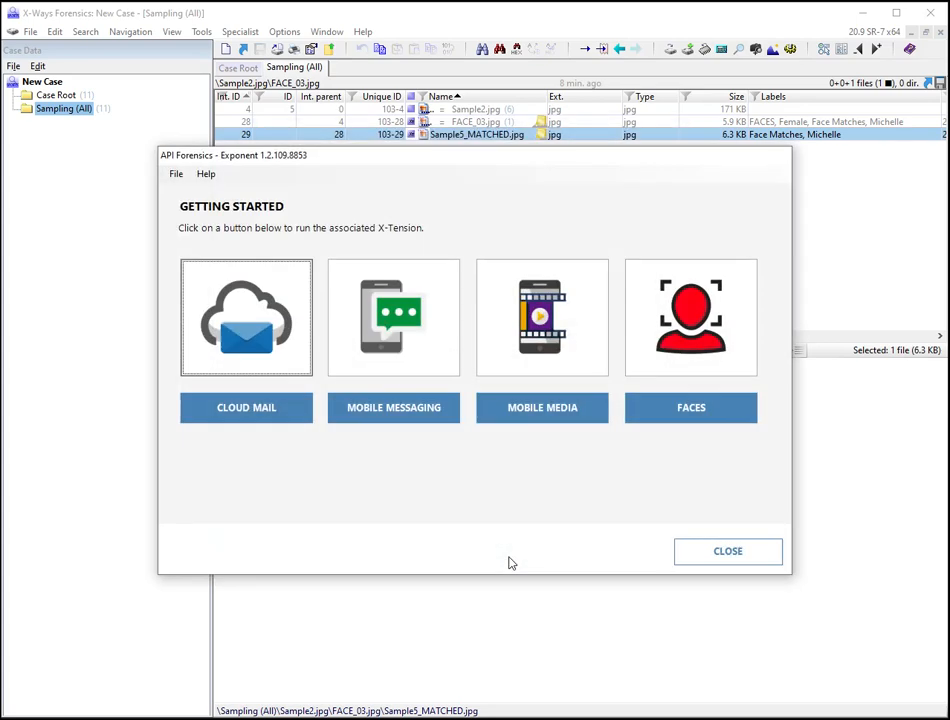
{"action": "left_click", "coordinate": [664, 355]}
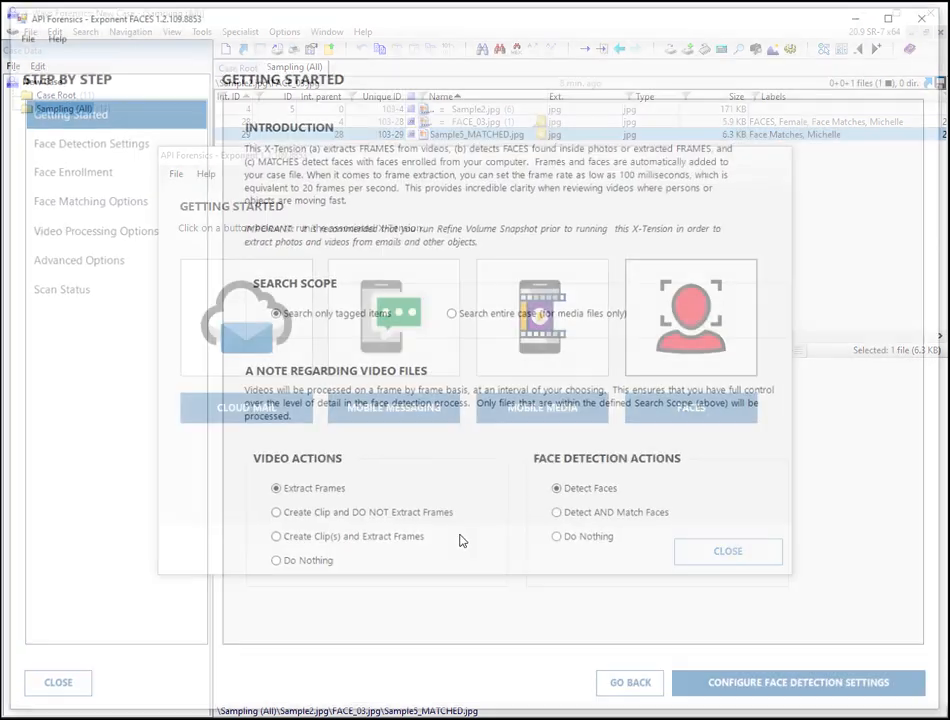
Set video actions to Do Nothing and face detection to Detect AND Match Faces, and load the previously enrolled faces into Face Enrollment
{"action": "left_click", "coordinate": [313, 565]}
{"action": "left_click", "coordinate": [585, 519]}
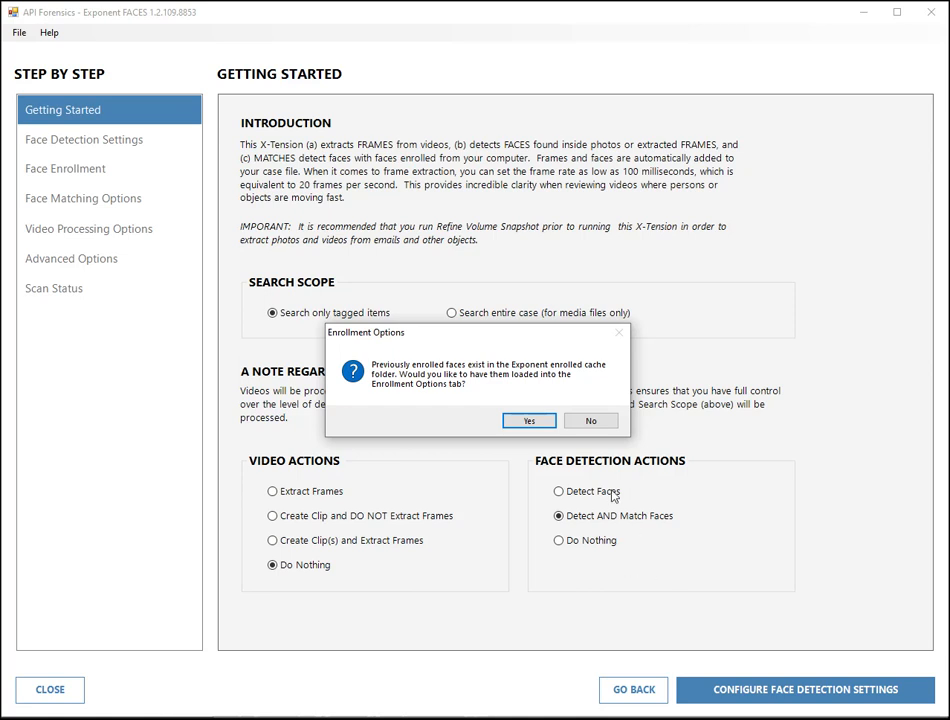
{"action": "left_click", "coordinate": [525, 421]}
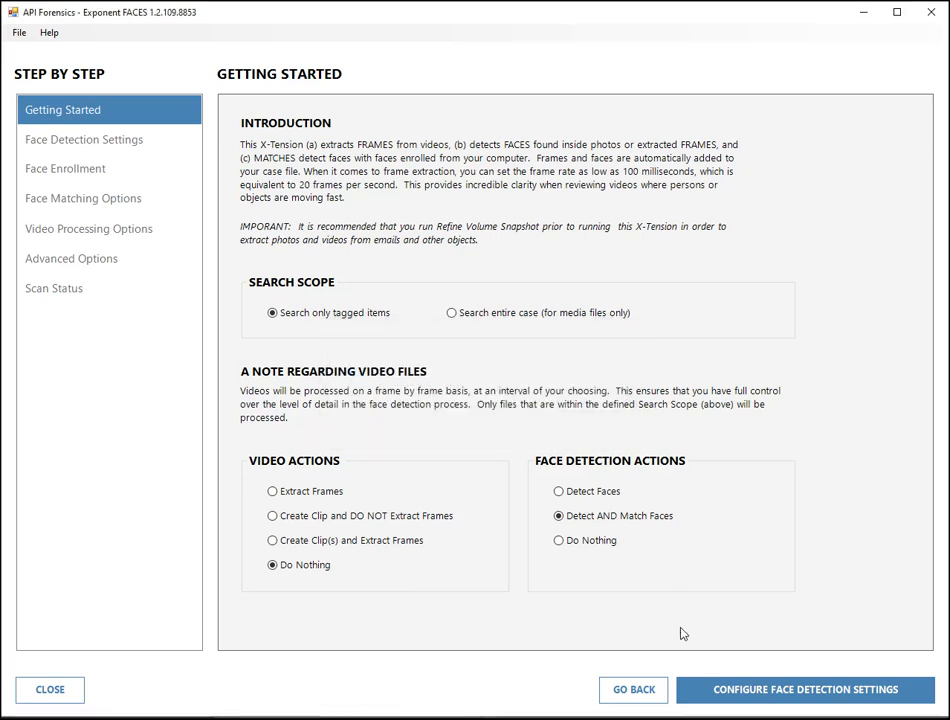
{"action": "left_click", "coordinate": [714, 694]}
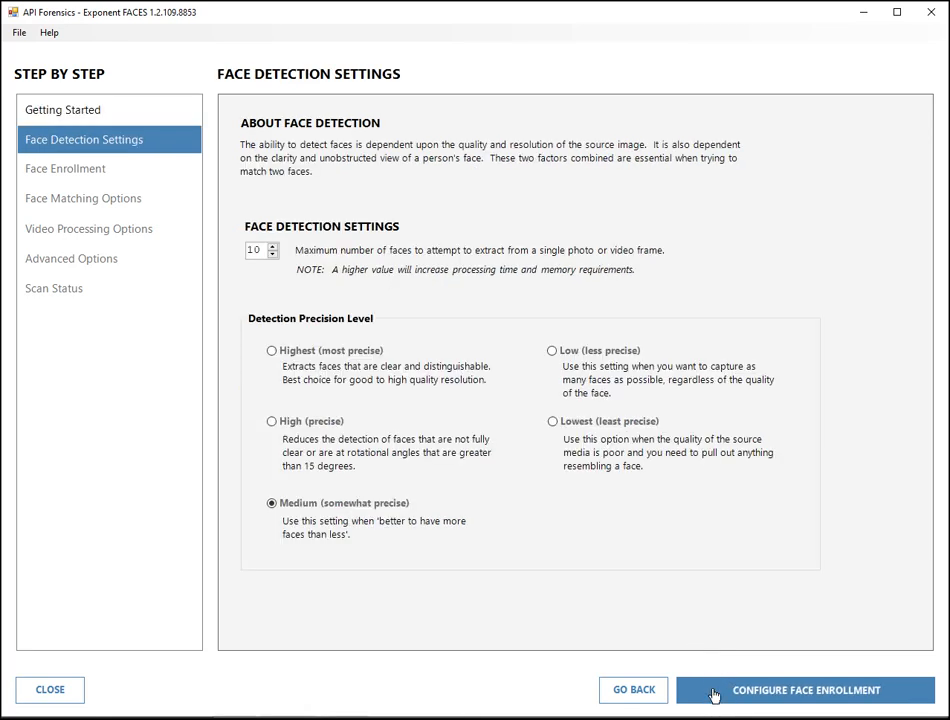
{"action": "left_click", "coordinate": [713, 694]}
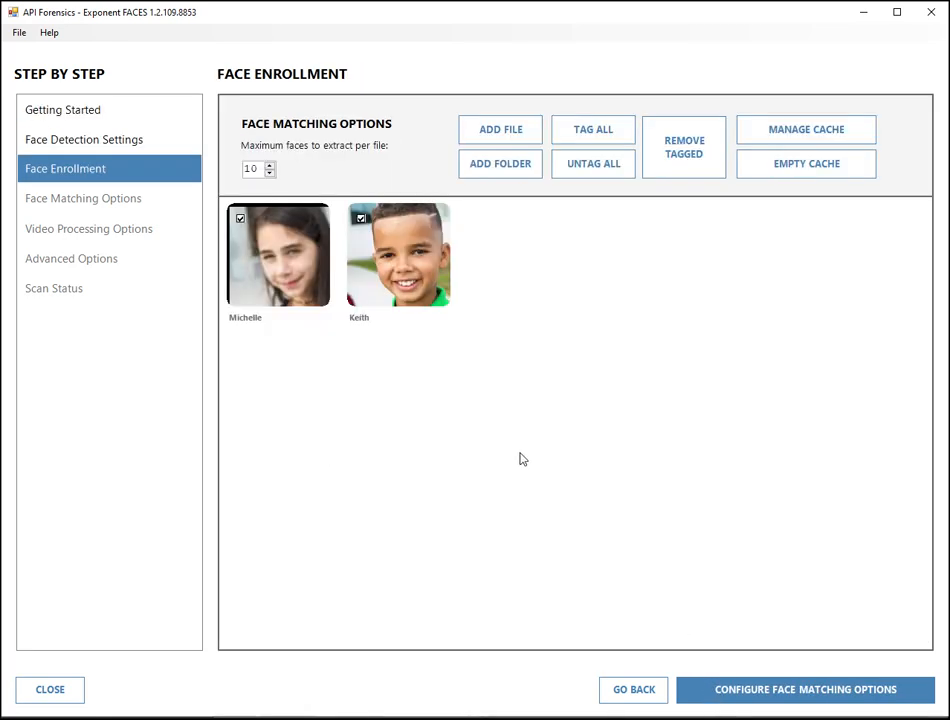
Inspect enrolled.txt, Sample5-1.jpg and Sample5-2.jpg in the enrollment cache folder, and close the folder and the Exponent windows
{"action": "left_click", "coordinate": [791, 136]}
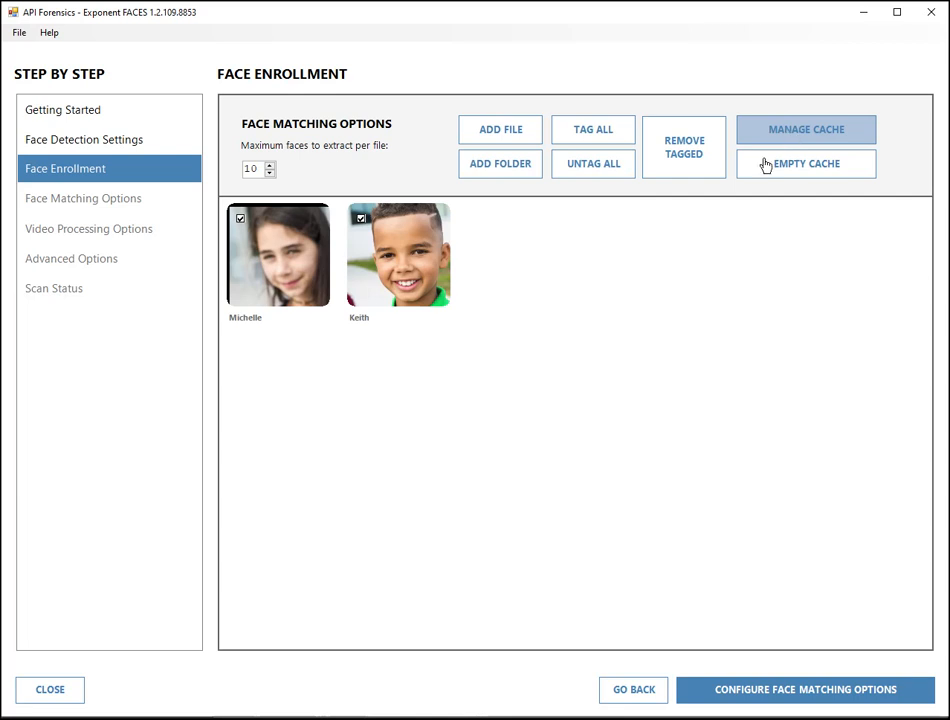
{"action": "left_click", "coordinate": [309, 137]}
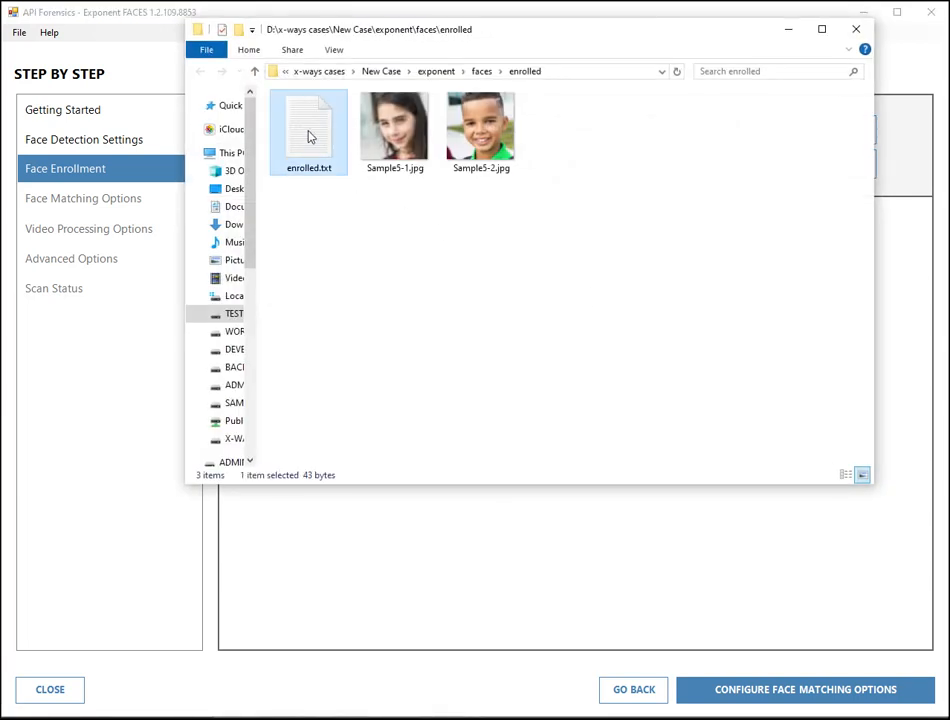
{"action": "left_click", "coordinate": [395, 125]}
{"action": "left_click", "coordinate": [481, 125]}
{"action": "left_click", "coordinate": [508, 230]}
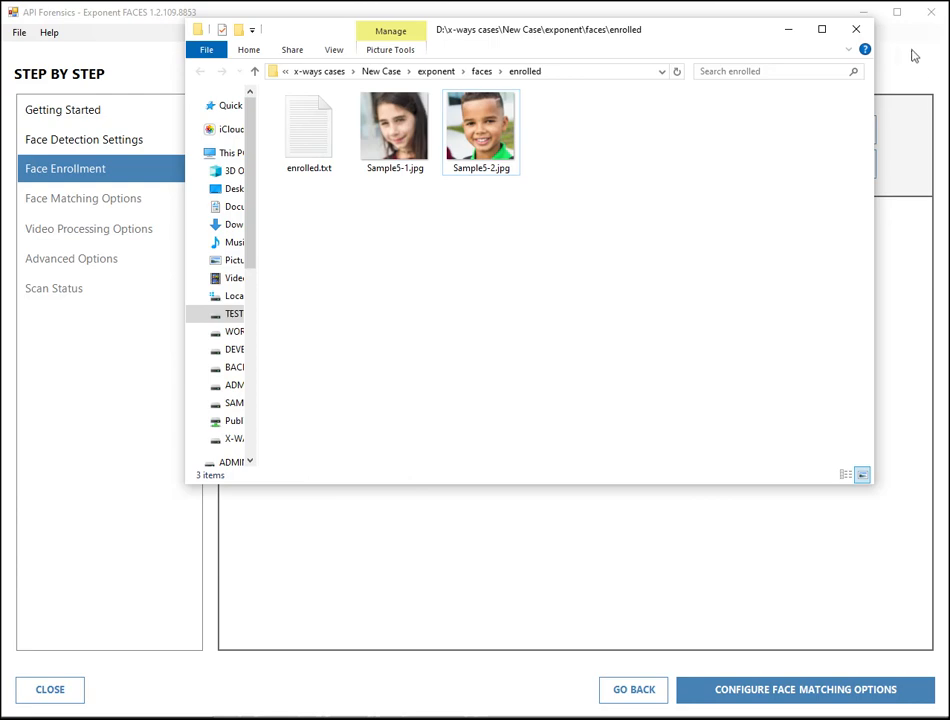
{"action": "left_click", "coordinate": [855, 29]}
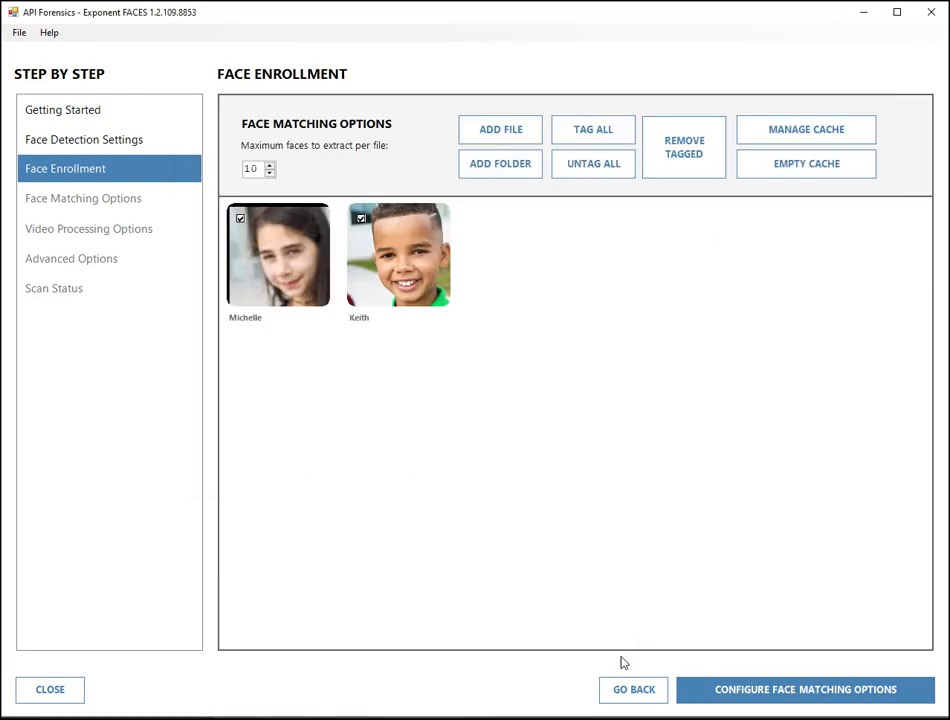
{"action": "left_click", "coordinate": [36, 690]}
{"action": "left_click", "coordinate": [687, 551]}
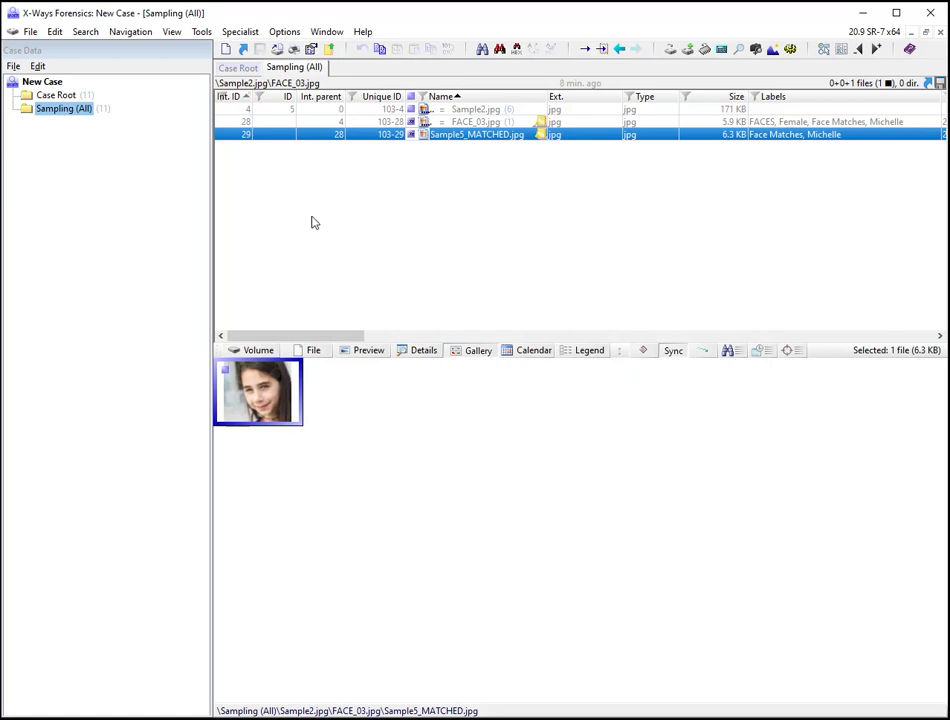
Show a recursive overview of Sampling (All) from the Case Root and display its files as a gallery
{"action": "left_click", "coordinate": [54, 95]}
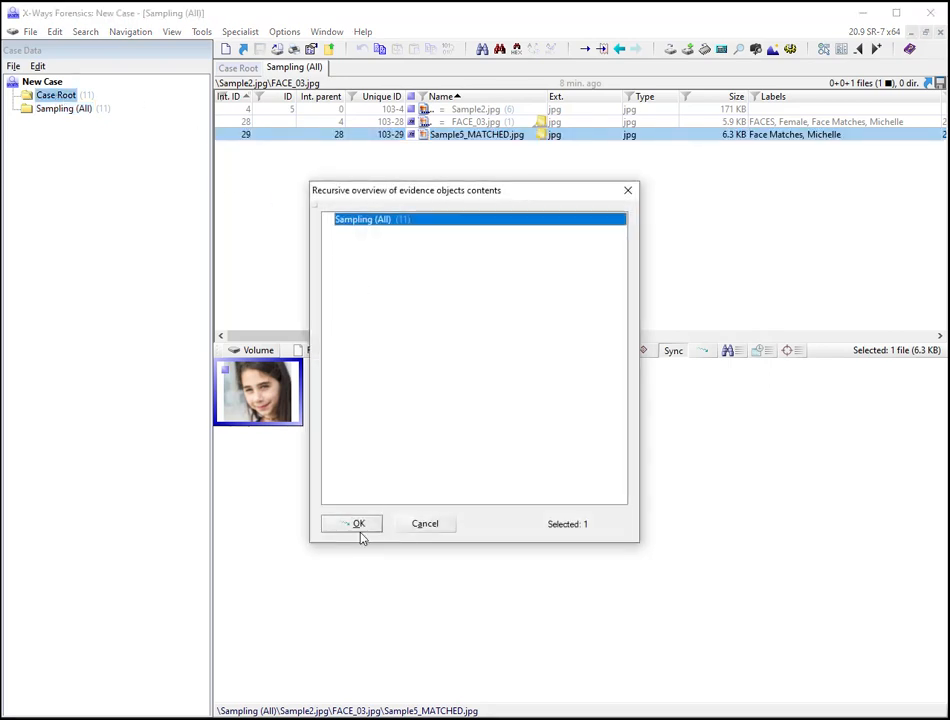
{"action": "left_click", "coordinate": [358, 526]}
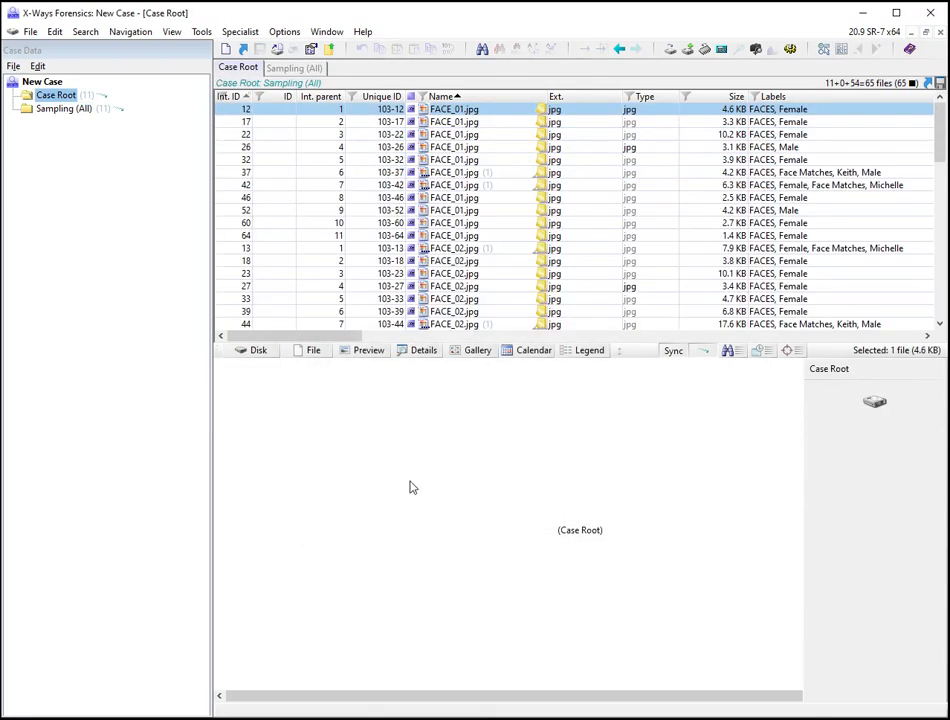
{"action": "left_click", "coordinate": [474, 351]}
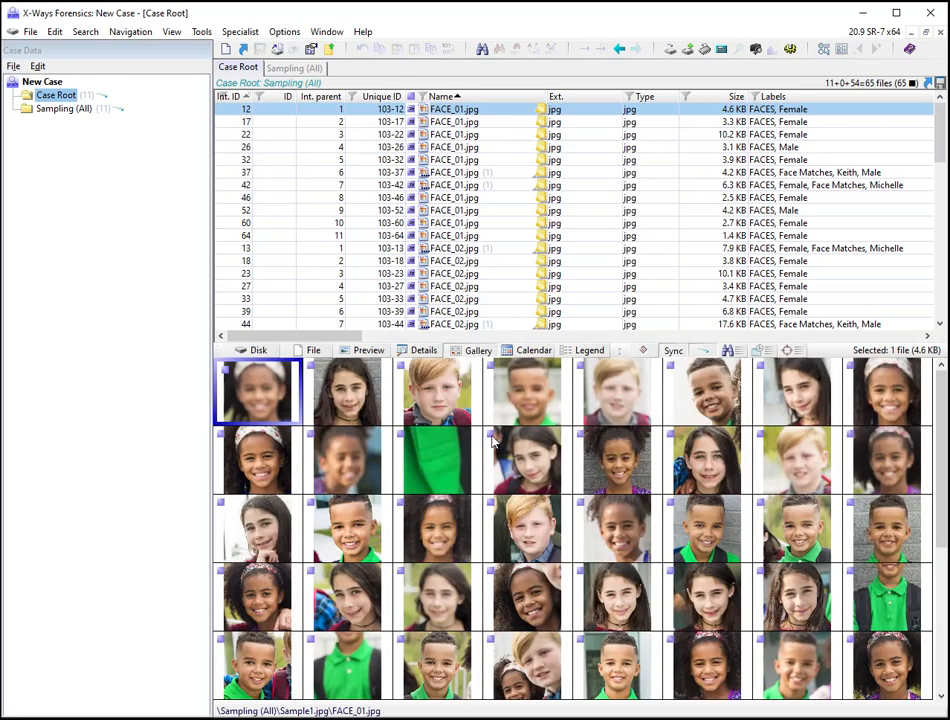